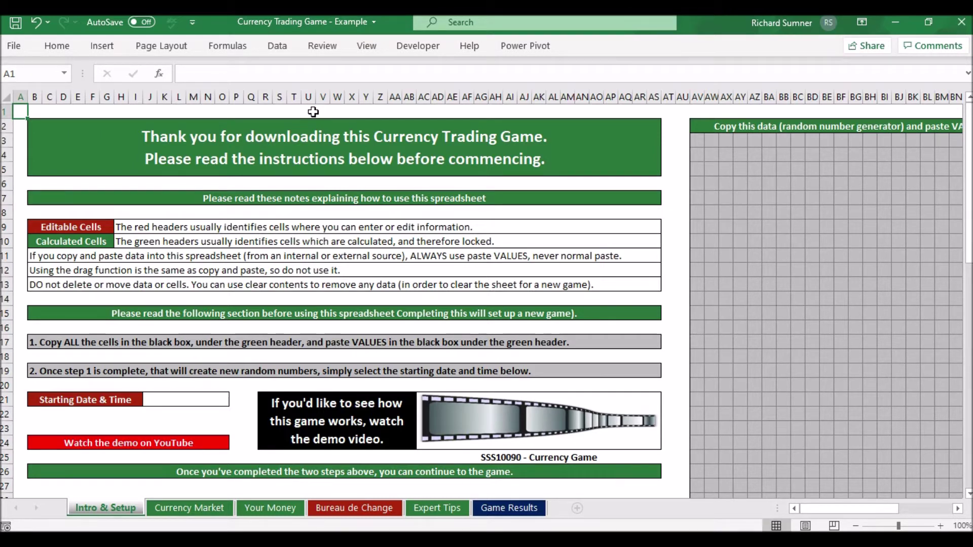
- Look through the Intro & Setup sheet's notes and setup instructions down to row 29, and return to cell A1
key("Down")
key("Down")
key("Down")
key("Down")
key("Down")
key("Down")
key("Down")
key("Down")
key("Down")
key("Down")
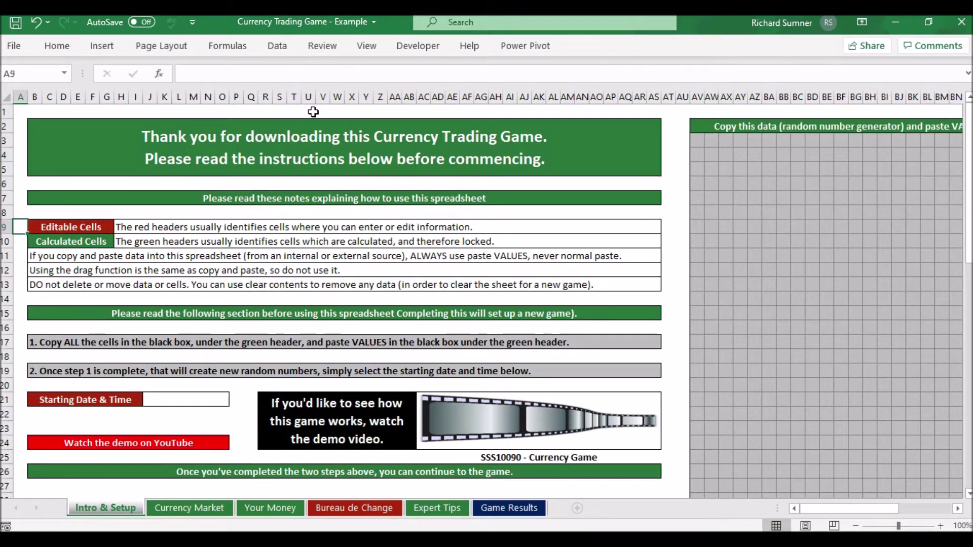
key("Down")
key("Down")
key("Down")
key("Down")
key("Down")
key("Down")
key("Down")
key("Down")
key("Down")
key("Down")
key("Down")
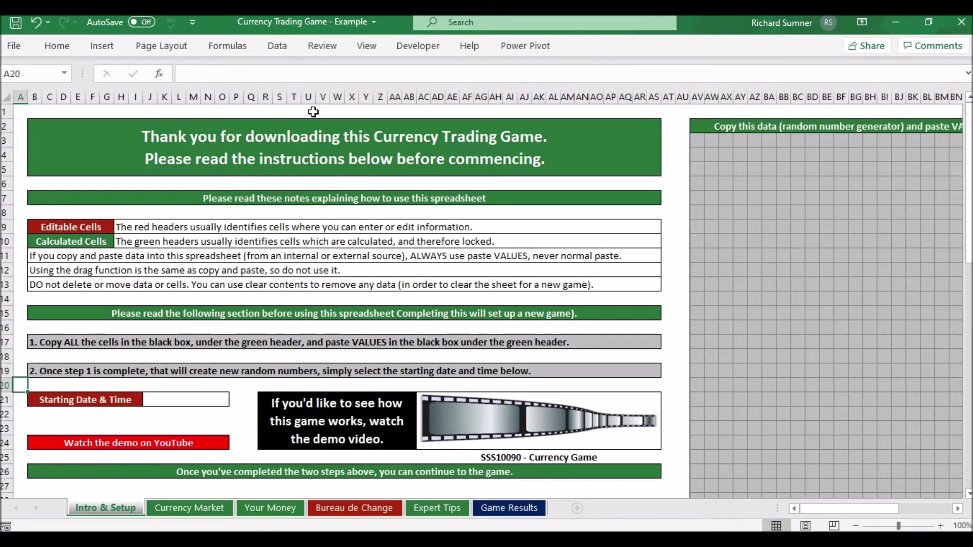
key("Down")
key("Down")
key("Down")
key("Down")
key("Down")
key("Down")
key("Down")
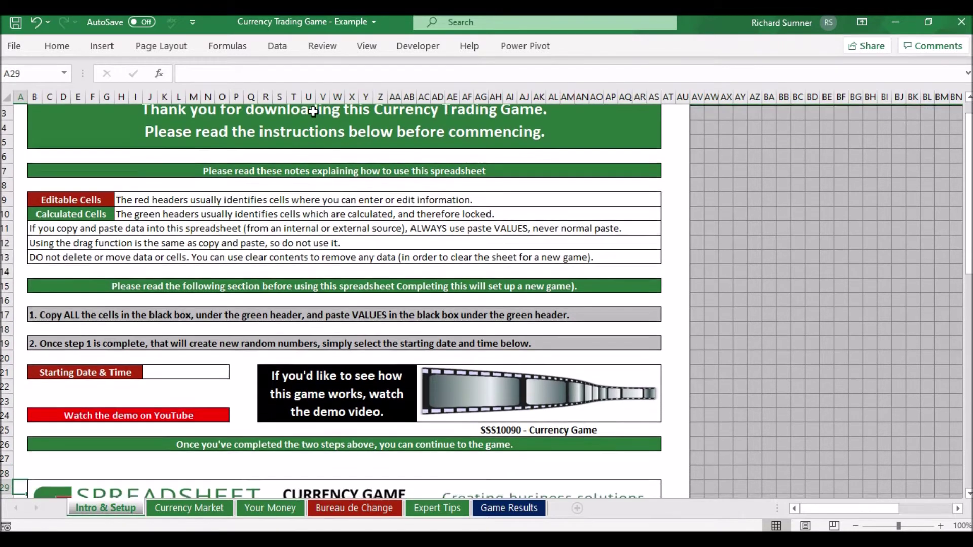
key("Up")
key("Up")
key("Up")
key("Up")
key("Up")
key("Up")
key("Up")
key("Up")
key("Up")
key("Up")
key("Up")
key("Up")
key("Up")
key("Up")
key("Up")
key("Up")
key("Up")
key("Up")
key("Up")
key("Up")
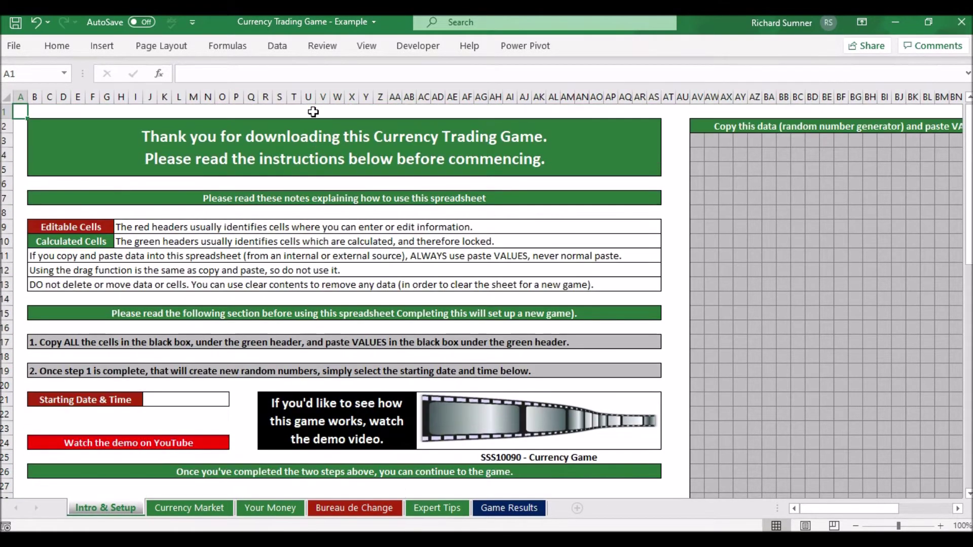
- Review the Intro & Setup instructions once more from the usage notes through the two game setup steps, ending back at A1
key("Down")
key("Down")
key("Down")
key("Down")
key("Down")
key("Down")
key("Down")
key("Down")
key("Down")
key("Down")
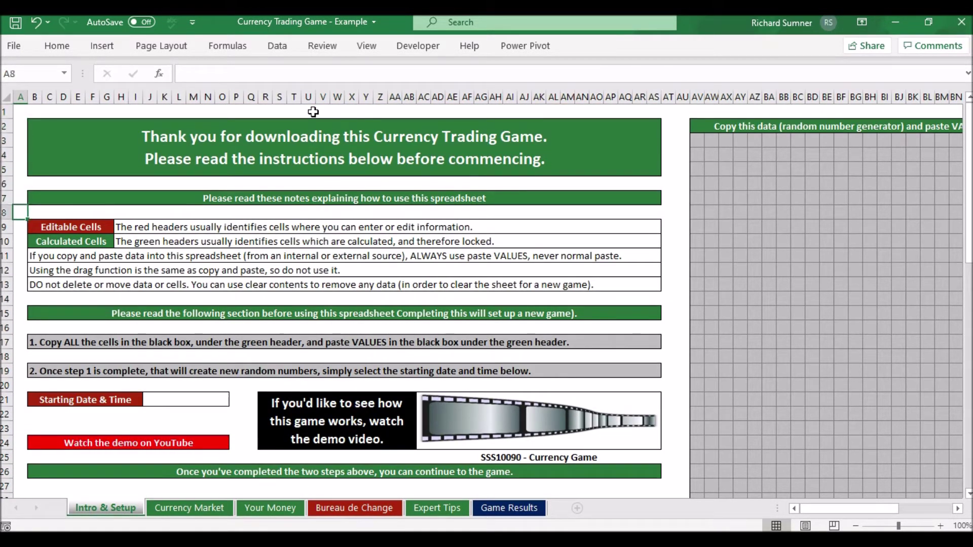
key("Down")
key("Down")
key("Down")
key("Down")
key("Down")
key("Down")
key("Down")
key("Down")
key("Down")
key("Down")
key("Down")
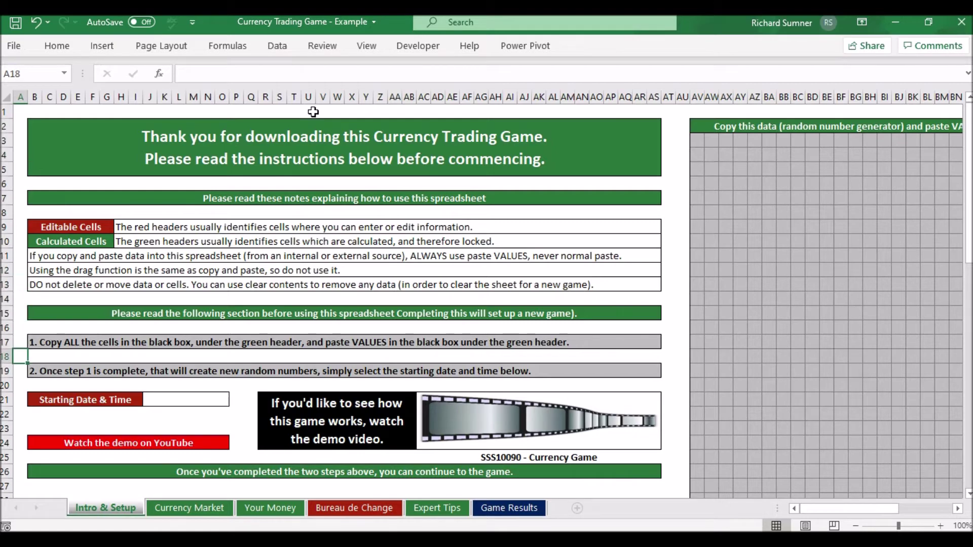
key("Down")
key("Down")
key("Down")
key("Down")
key("Down")
key("Down")
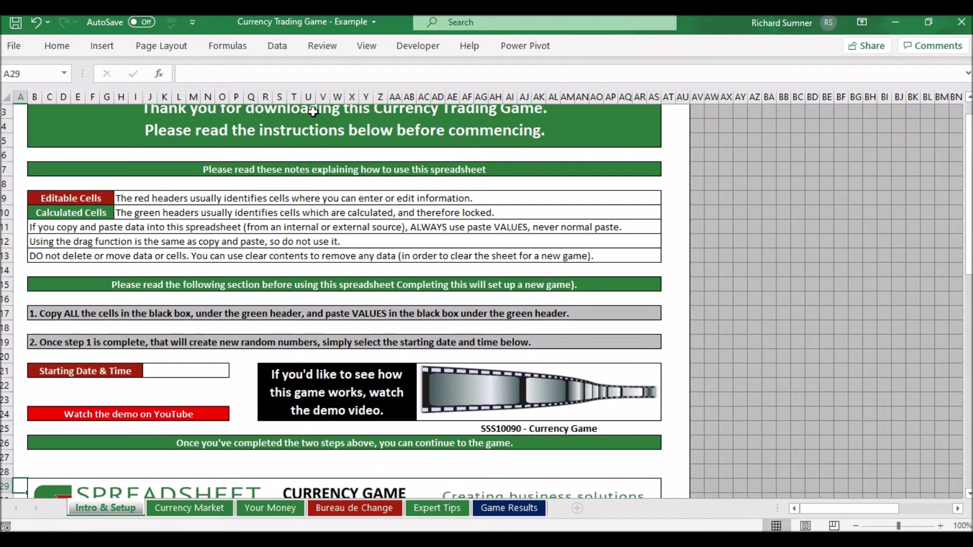
key("Up")
key("Up")
key("Up")
key("Up")
key("Up")
key("Up")
key("Up")
key("Up")
key("Up")
key("Up")
key("Up")
key("Up")
key("Up")
key("Up")
key("Up")
key("Up")
key("Up")
key("Up")
key("Up")
key("Up")
key("Up")
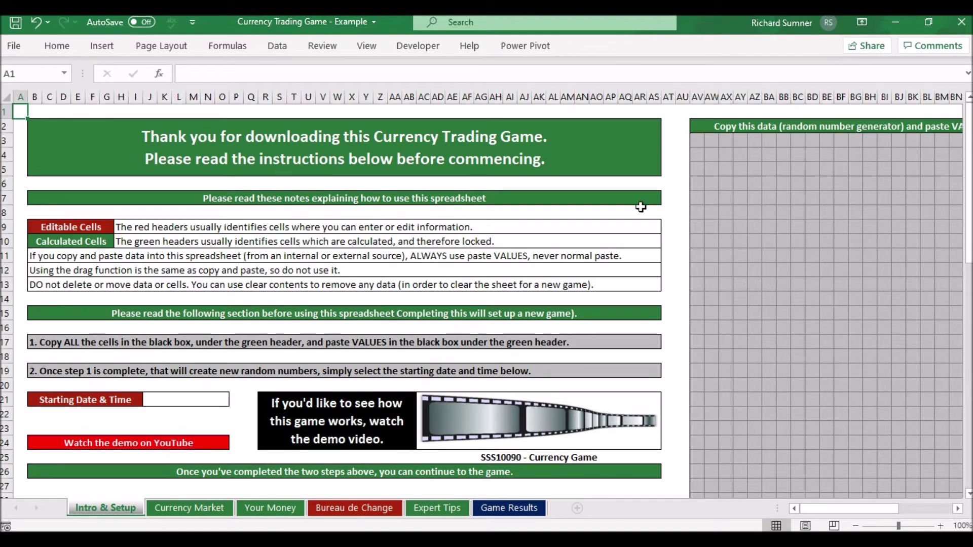
- Examine the width of the random number generator box from cell AV3 across to the adjoining paste box, and return to AV3
left_click(695, 142)
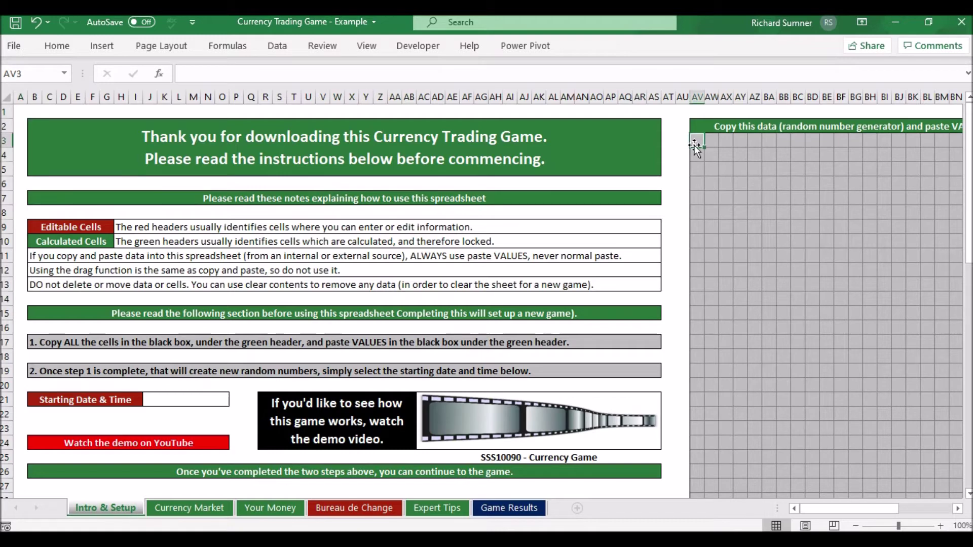
key("Right")
key("Right")
key("Right")
key("Right")
key("Right")
key("Right")
key("Right")
key("Right")
key("Right")
key("Right")
key("Right")
key("Right")
key("Right")
key("Right")
key("Right")
key("Right")
key("Right")
key("Right")
key("Right")
key("Right")
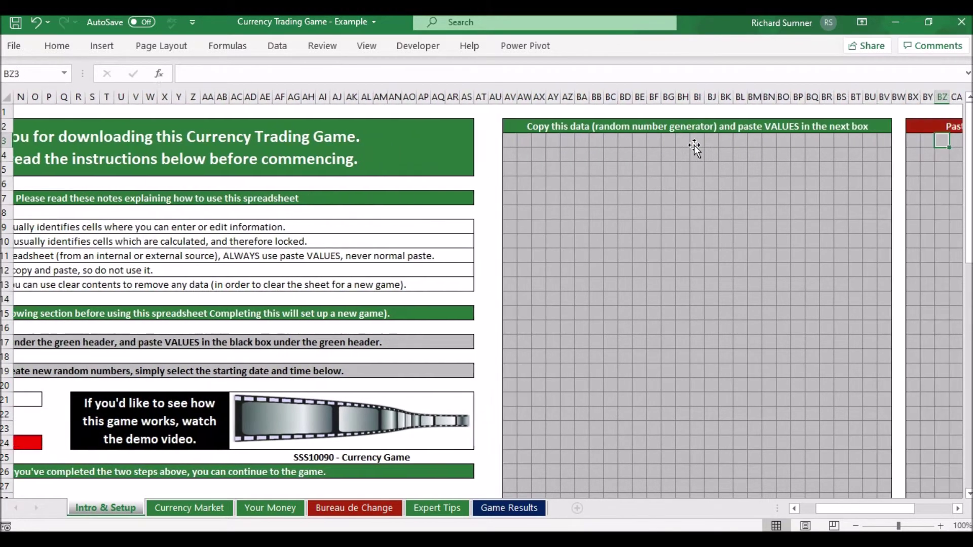
key("Left")
key("Left")
key("Left")
key("Left")
key("Left")
key("Left")
key("Left")
key("Left")
key("Left")
key("Left")
key("Left")
key("Left")
key("Left")
key("Left")
key("Left")
key("Left")
key("Left")
key("Left")
key("Left")
key("Left")
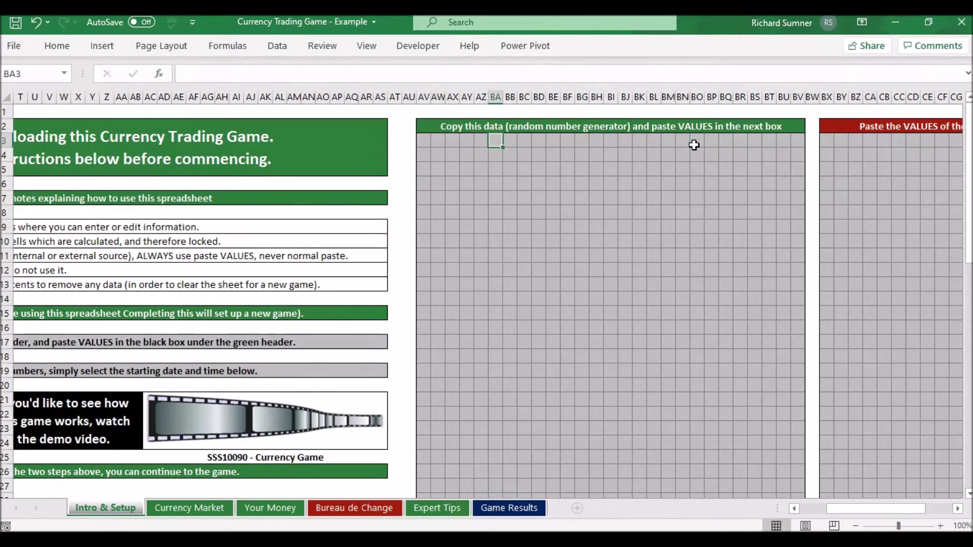
key("Left")
key("Left")
key("Left")
- Examine the depth of the random number generator box below its green header, and return to cell AV3
key("Down")
key("Down")
key("Down")
key("Down")
key("Down")
key("Down")
key("Down")
key("Down")
key("Down")
key("Down")
key("Down")
key("Down")
key("Down")
key("Down")
key("Down")
key("Down")
key("Down")
key("Down")
key("Down")
key("Down")
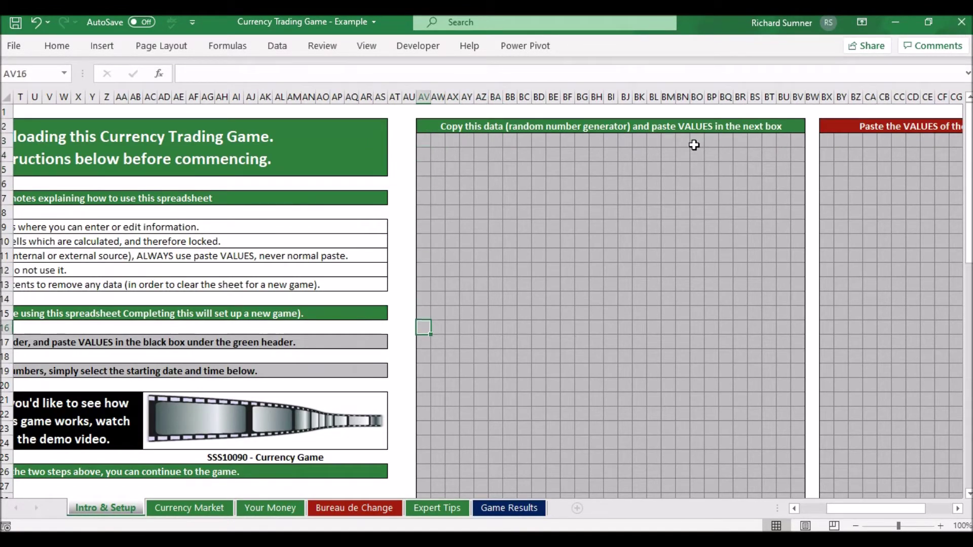
key("Down")
key("Down")
key("Down")
key("Down")
key("Down")
key("Down")
key("Down")
key("Down")
key("Down")
key("Down")
key("Down")
key("Down")
key("Down")
key("Down")
key("Down")
key("Down")
key("Down")
key("Down")
key("Down")
key("Down")
key("Right")
key("Right")
key("Right")
key("Right")
key("Right")
key("Right")
key("Right")
key("Right")
key("Right")
key("Up")
key("Up")
key("Up")
key("Up")
key("Up")
key("Up")
key("Up")
key("Up")
key("Up")
key("Up")
key("Up")
key("Up")
key("Up")
key("Up")
key("Up")
key("Up")
key("Up")
key("Up")
key("Up")
key("Up")
key("Up")
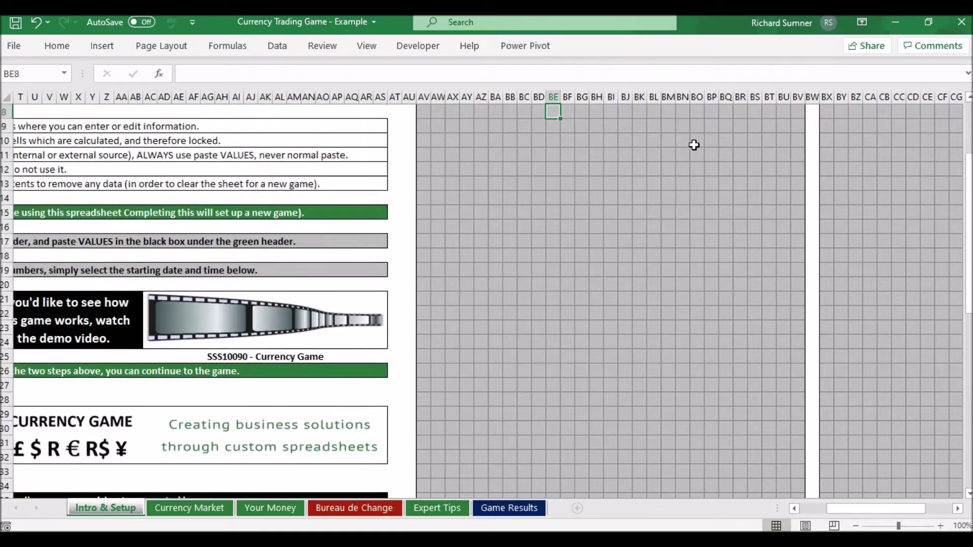
key("Down")
key("Down")
key("Left")
key("Left")
key("Left")
key("Left")
key("Left")
key("Left")
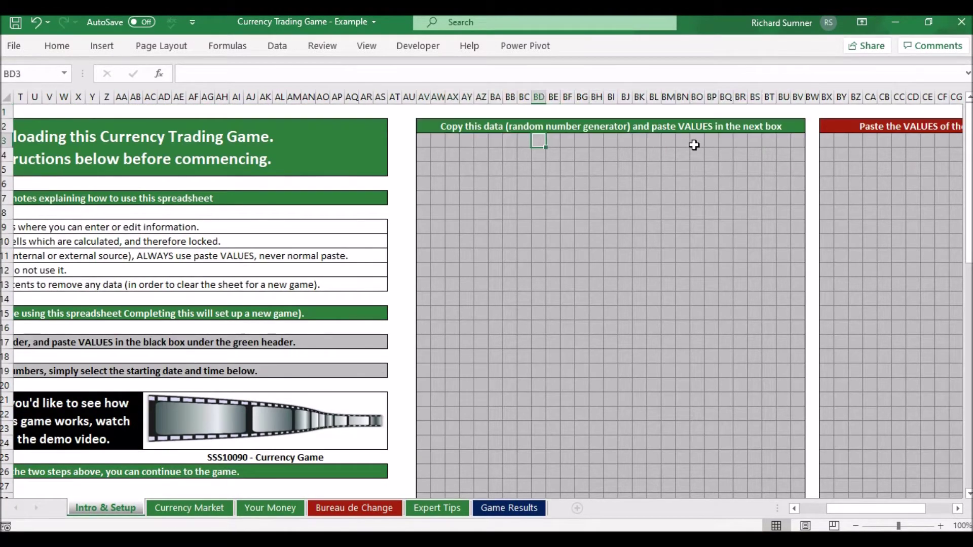
key("Left")
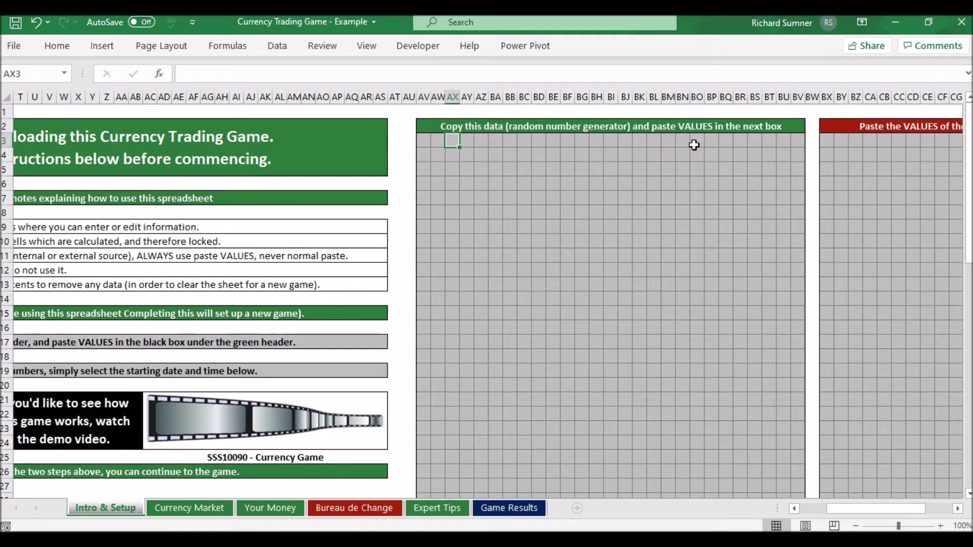
key("Left")
key("Left")
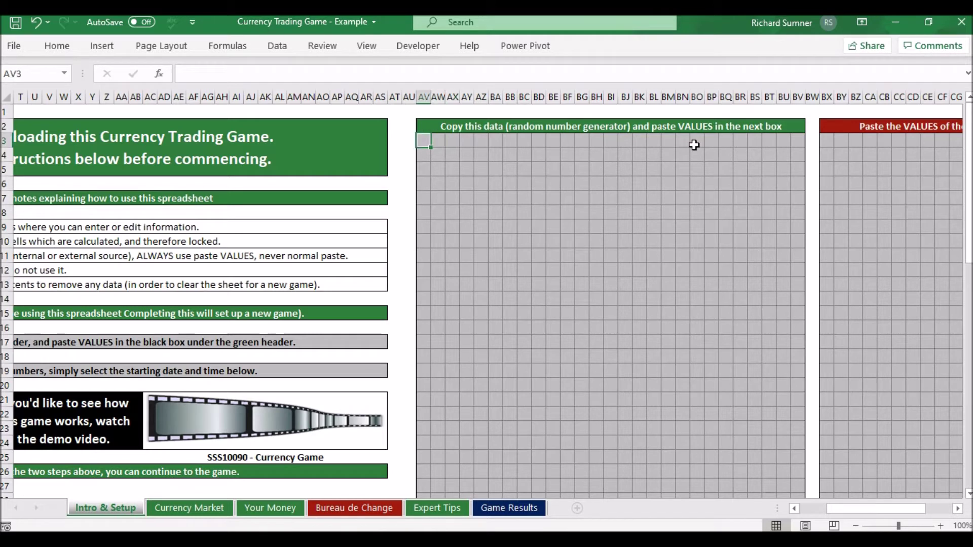
key("shift+Right")
key("shift+Right")
key("shift+Right")
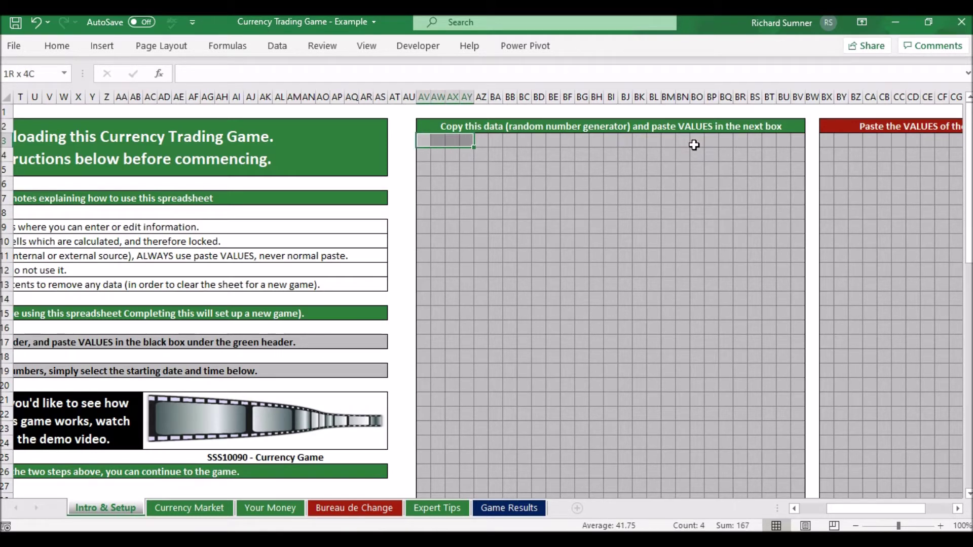
key("shift+Left")
key("shift+Left")
key("shift+Left")
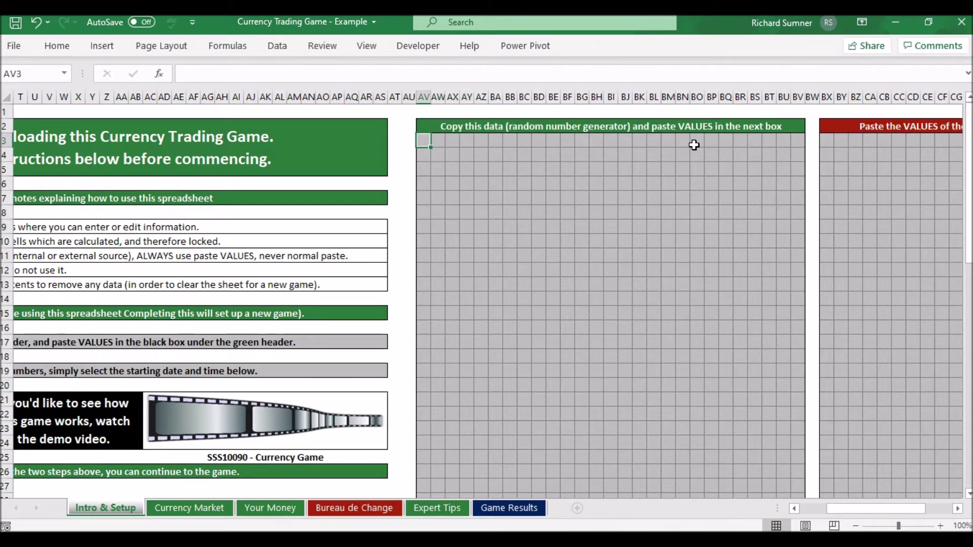
- Copy the whole random number generator block, from AV3 across to column BV and down to row 65
key("ctrl+shift+Right")
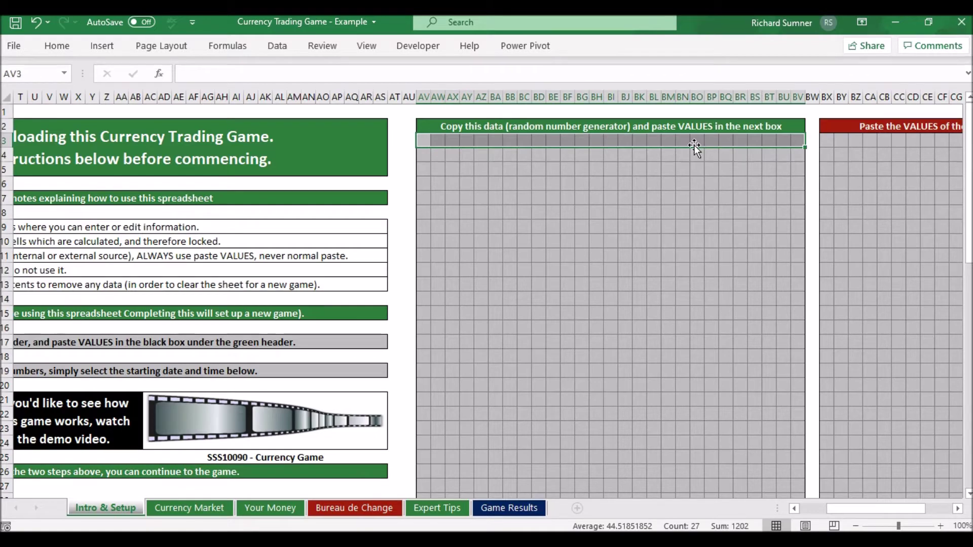
key("ctrl+shift+Down")
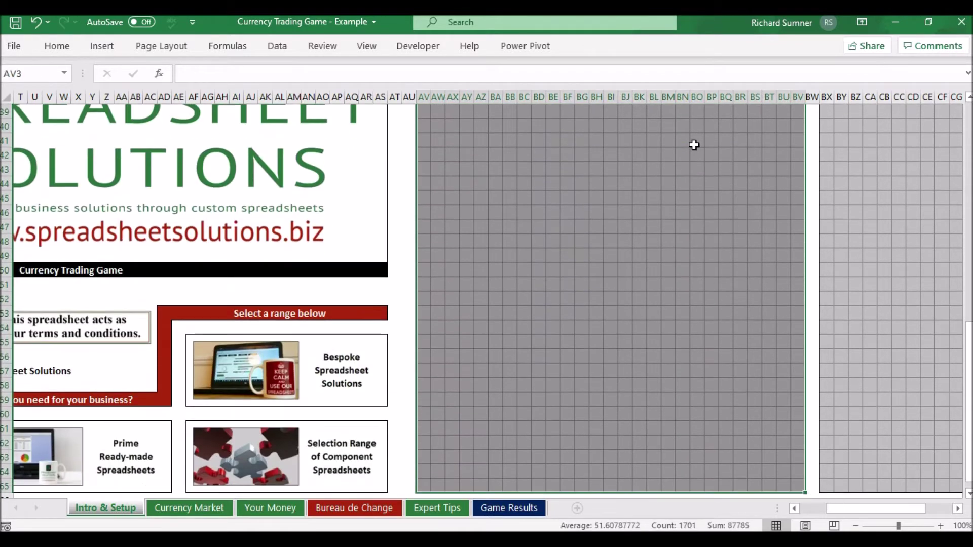
right_click(616, 151)
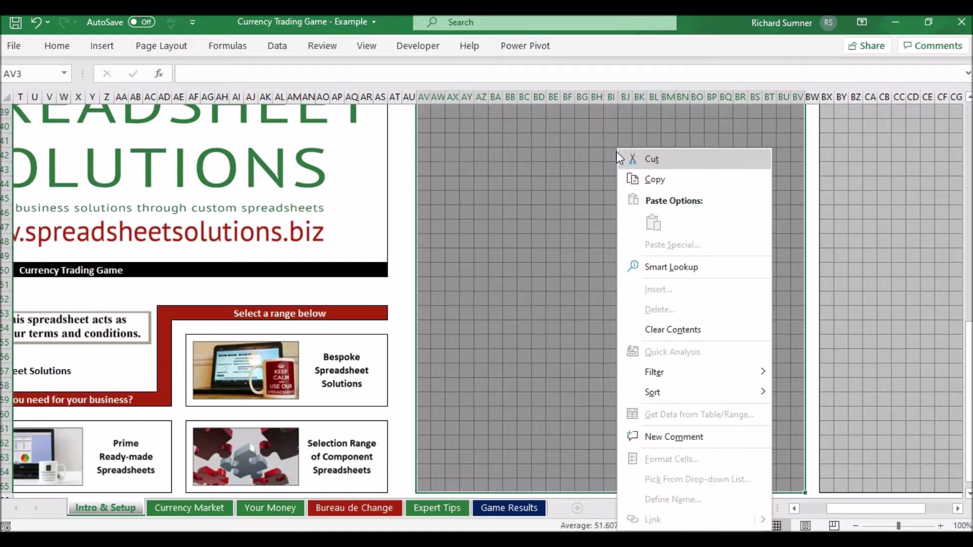
left_click(657, 176)
scroll(657, 176, "up", 13)
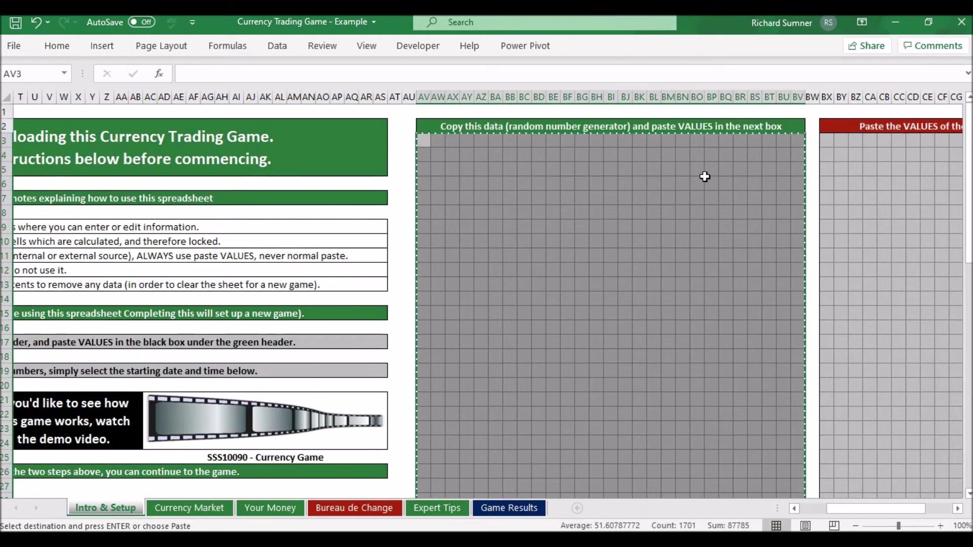
- Paste the copied random numbers as values only into the red-headed box starting at BX3, and clear the copy selection
left_click(826, 140)
right_click(826, 140)
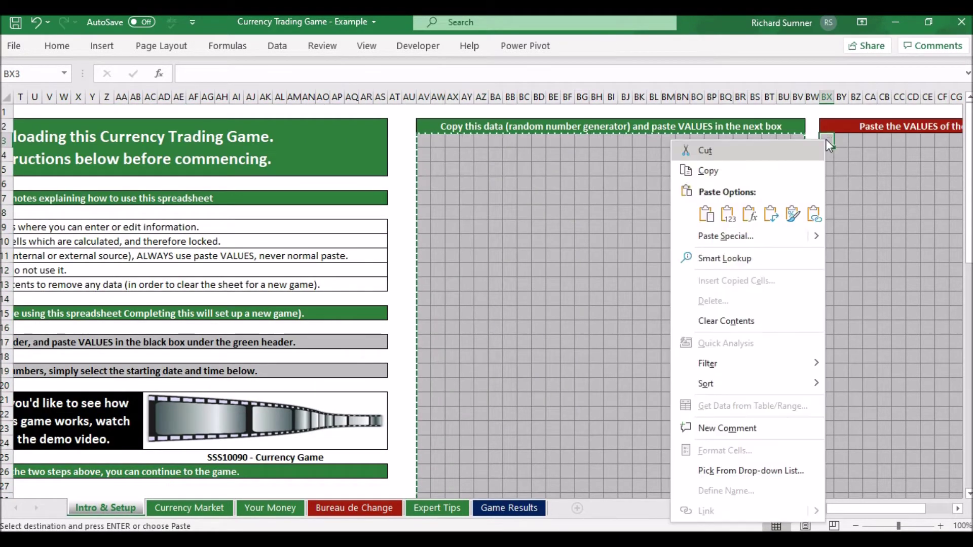
left_click(727, 213)
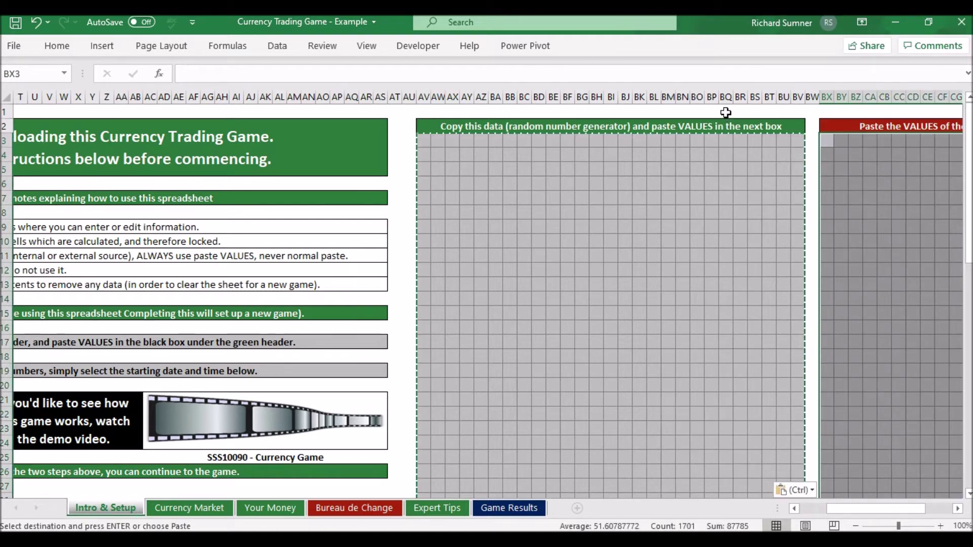
left_click(726, 112)
key("Escape")
- Look over the red-headed paste box beside the random number generator, from its header into its first rows
key("Left")
key("Right")
key("Right")
key("Right")
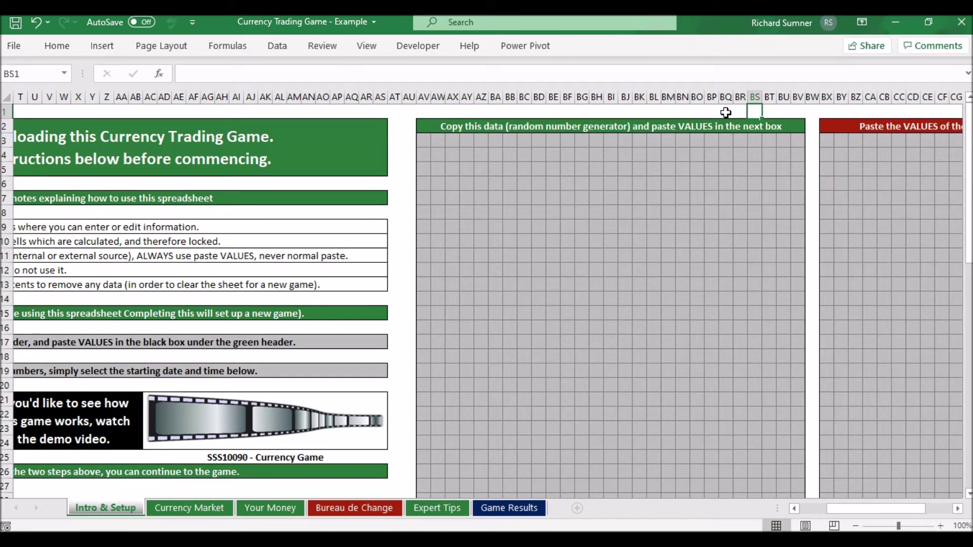
key("Right")
key("Right")
key("Right")
key("Right")
key("Right")
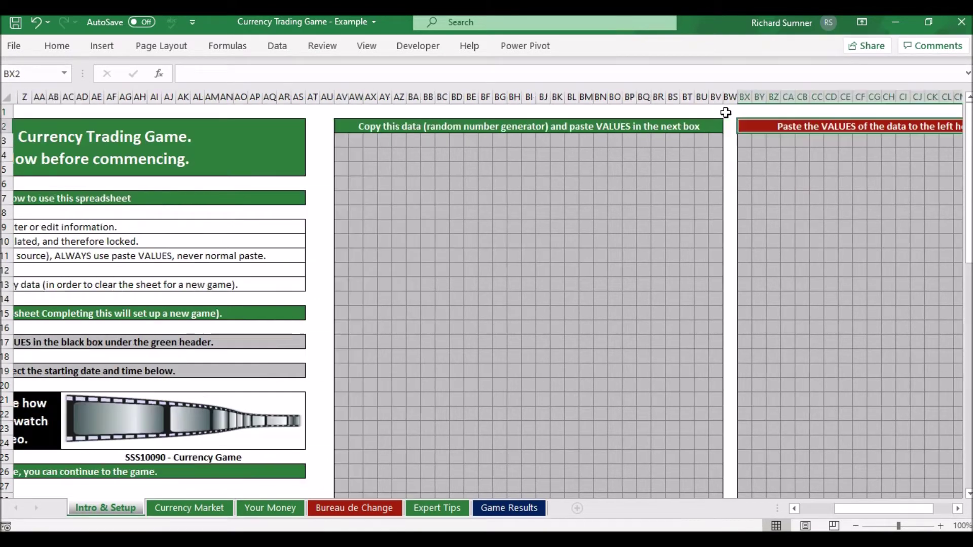
key("Down")
key("Down")
key("Down")
key("Down")
key("Down")
key("Right")
key("Up")
key("Up")
key("Up")
key("Up")
key("Up")
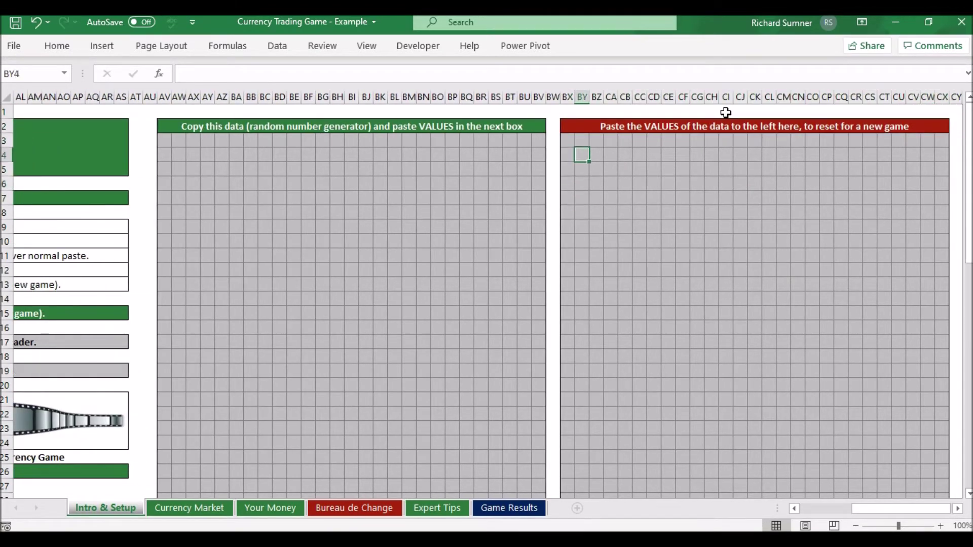
key("Right")
key("Right")
key("Right")
- Set the Starting Date & Time on the Intro & Setup sheet to 03/04/2020 09:40, and return to cell A1
key("Left")
key("Left")
key("Left")
key("Left")
key("Left")
key("Left")
key("Left")
key("Left")
key("Left")
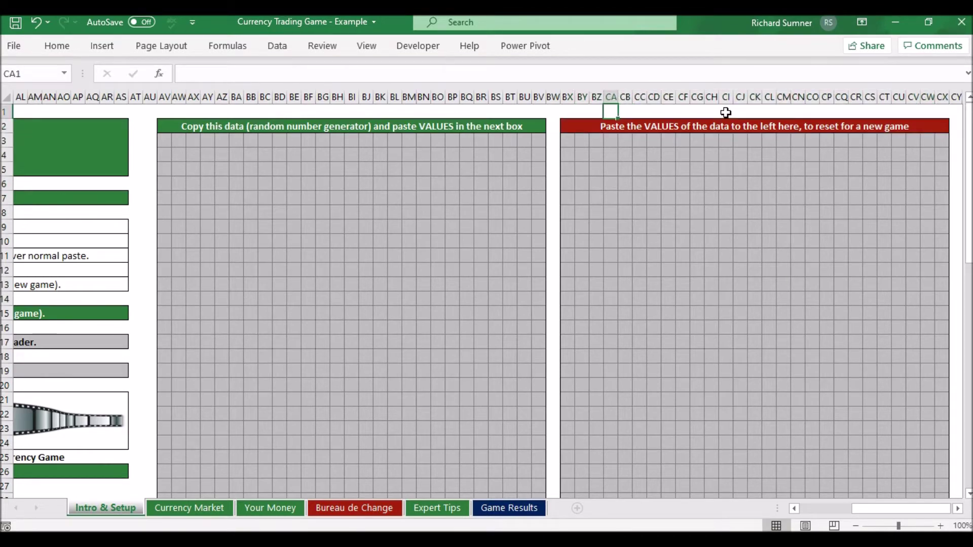
key("Left")
key("Left")
key("Left")
key("Left")
key("Left")
key("Left")
key("Left")
key("Left")
key("Left")
key("Left")
key("Left")
key("Left")
key("Left")
key("Left")
key("Left")
key("Left")
key("Left")
key("Left")
key("Left")
key("Left")
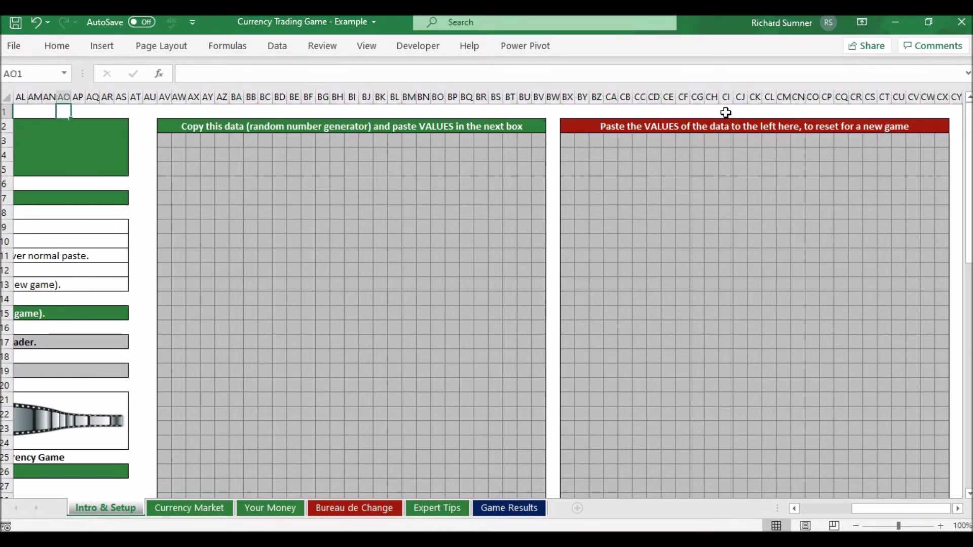
key("Left")
key("Left")
key("Left")
key("Left")
key("Left")
key("Left")
key("Left")
key("Left")
key("Left")
key("Left")
key("Left")
key("Left")
key("Left")
key("Left")
key("Left")
key("Left")
key("Left")
key("Left")
key("Left")
key("Left")
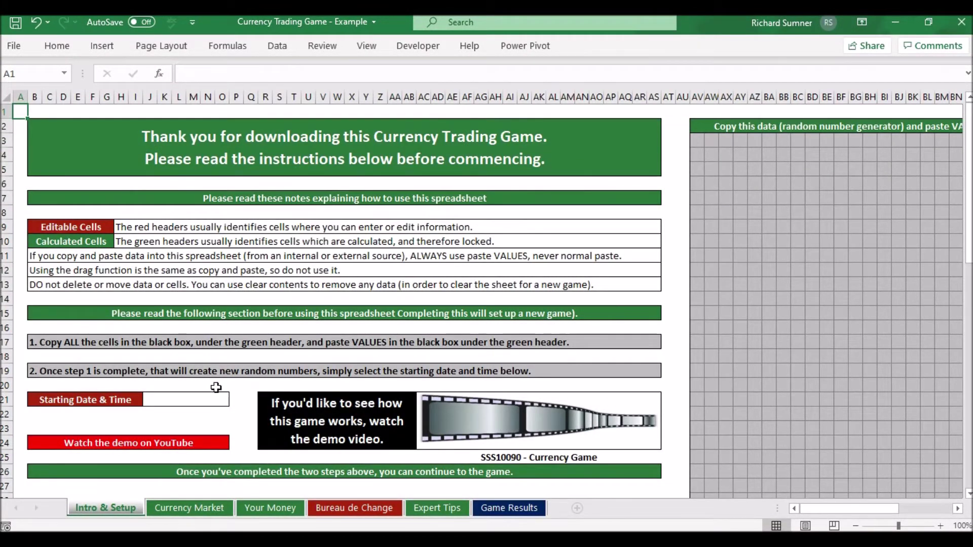
left_click(204, 401)
left_click(235, 400)
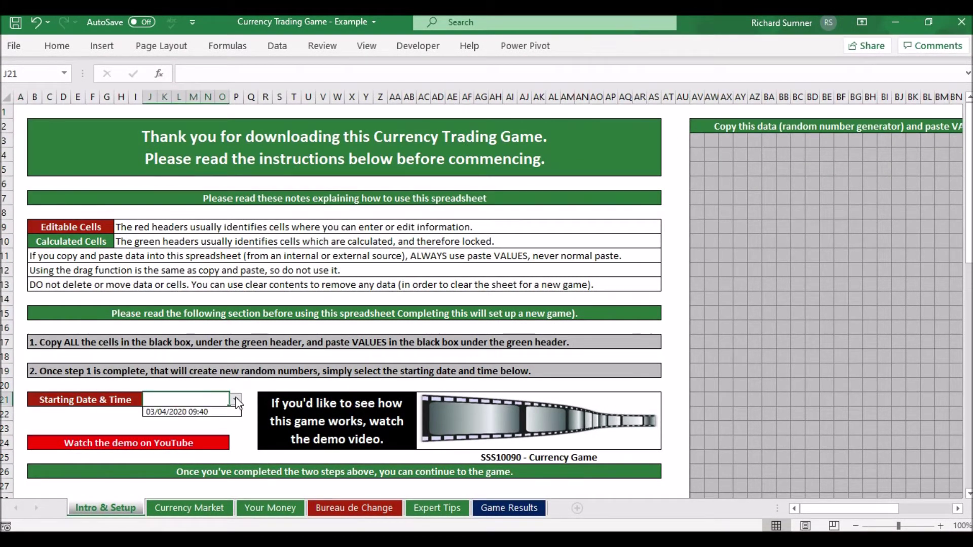
left_click(208, 412)
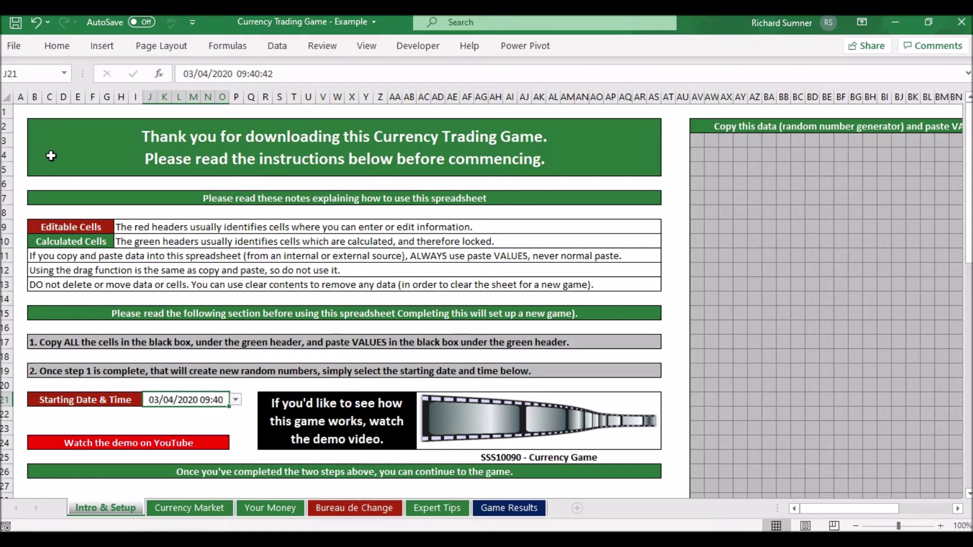
left_click(20, 114)
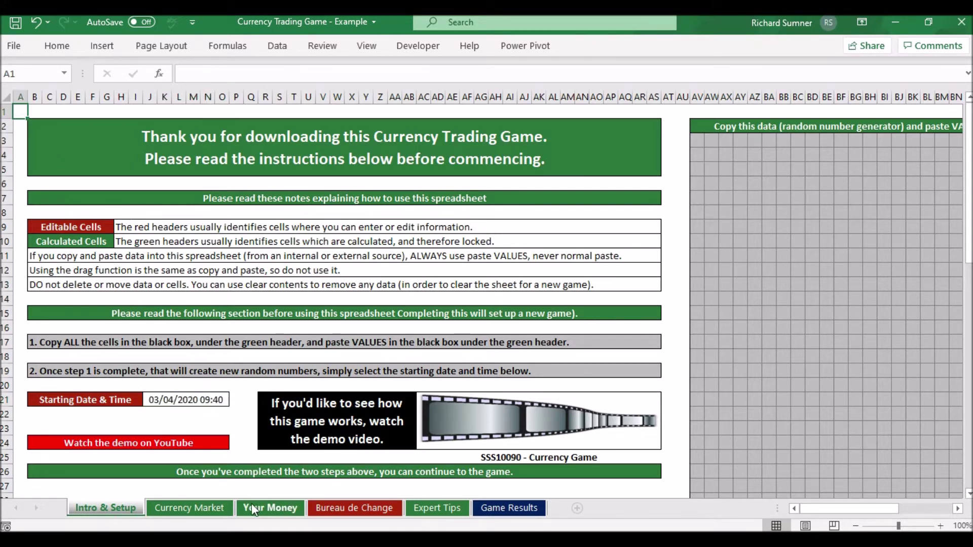
- Look over the Currency Strengths chart on the Currency Market sheet, and the holdings and totals on the Your Money sheet
left_click(219, 508)
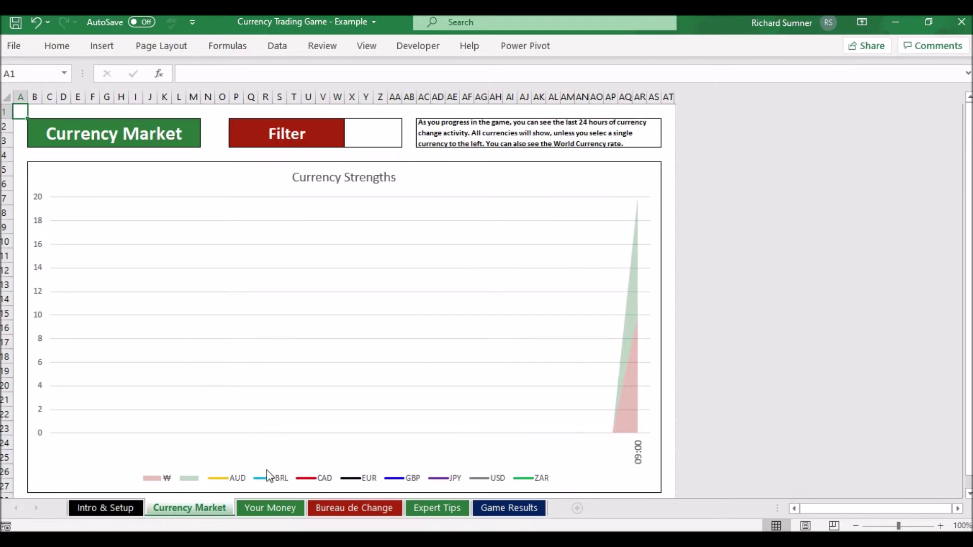
left_click(270, 508)
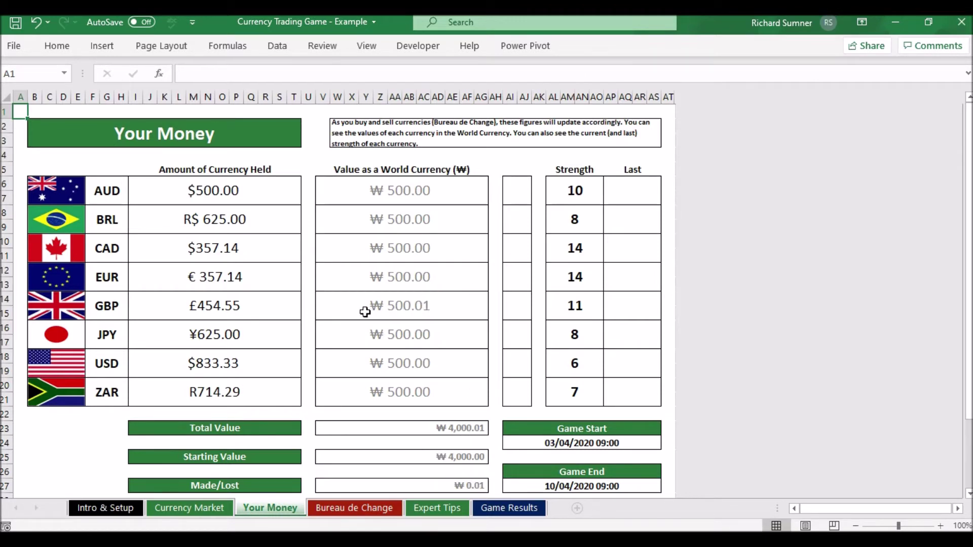
scroll(452, 318, "down", 1)
scroll(451, 317, "up", 1)
- Compare the 6-hour and 12-hour forecasts, crash risks and soar chances in Expert Tips with the holdings in Your Money
left_click(432, 511)
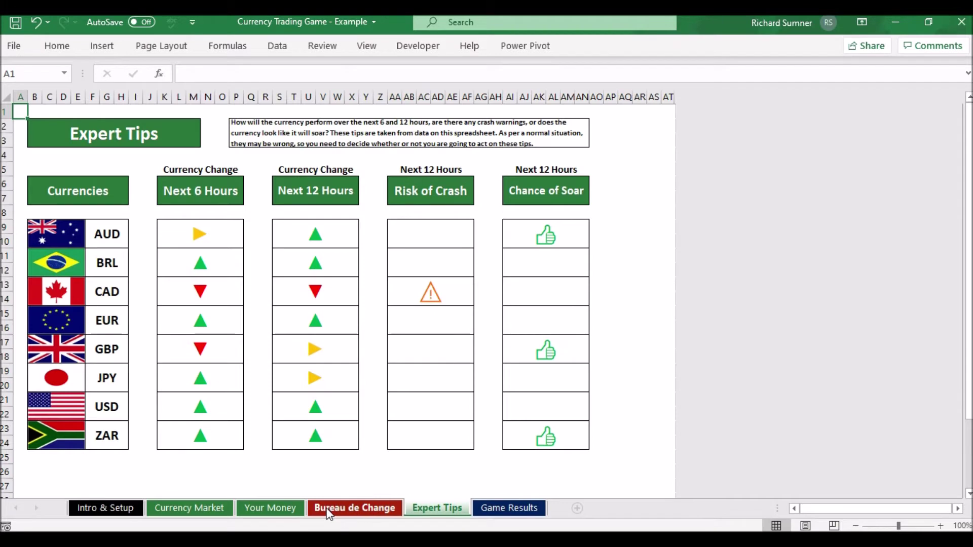
left_click(272, 509)
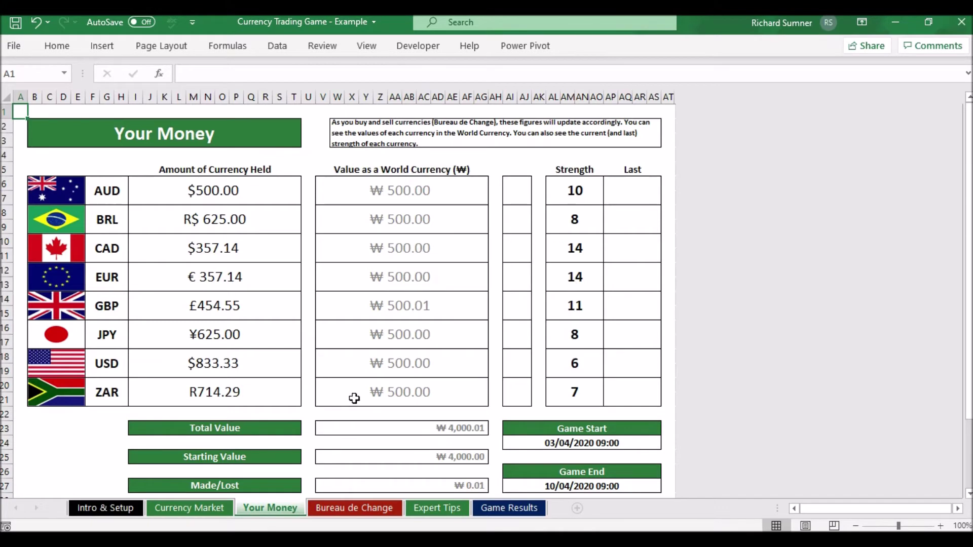
left_click(455, 508)
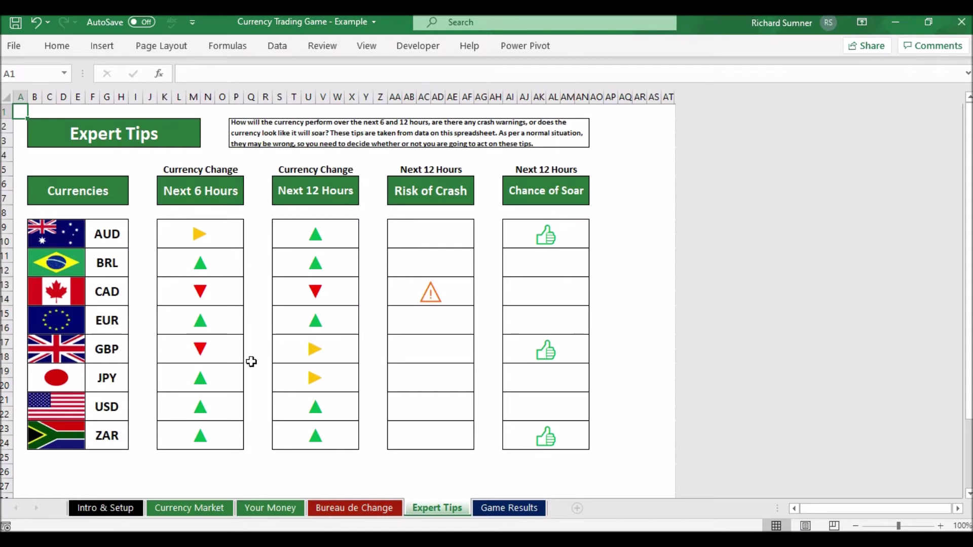
left_click(274, 509)
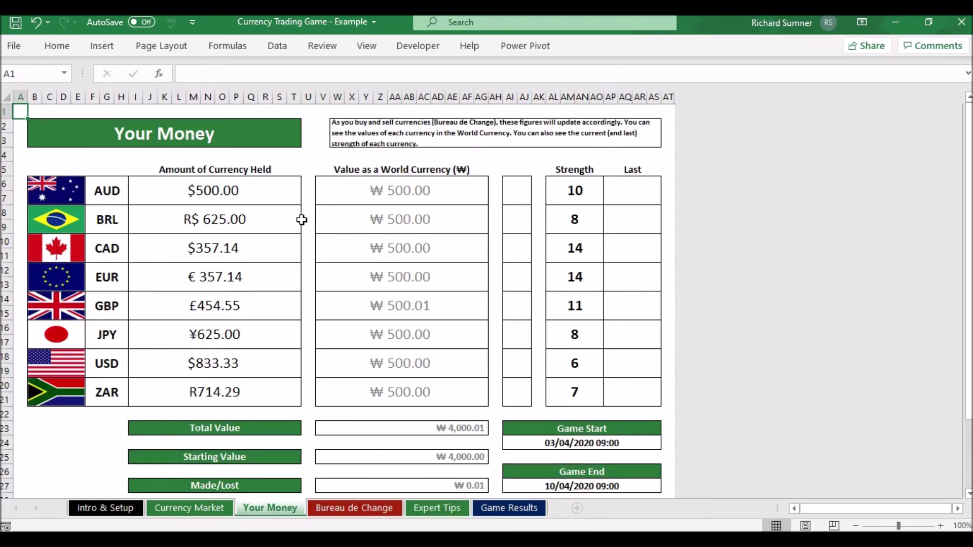
- In row 13 of the Bureau de Change sheet, choose CAD as the currency to sell and enter a value of 357.14
left_click(381, 512)
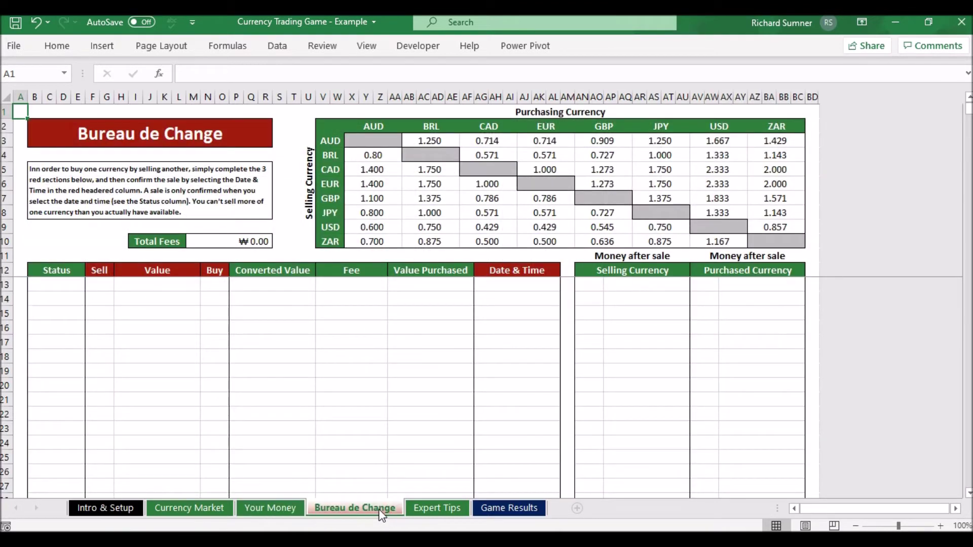
left_click(104, 288)
left_click(120, 284)
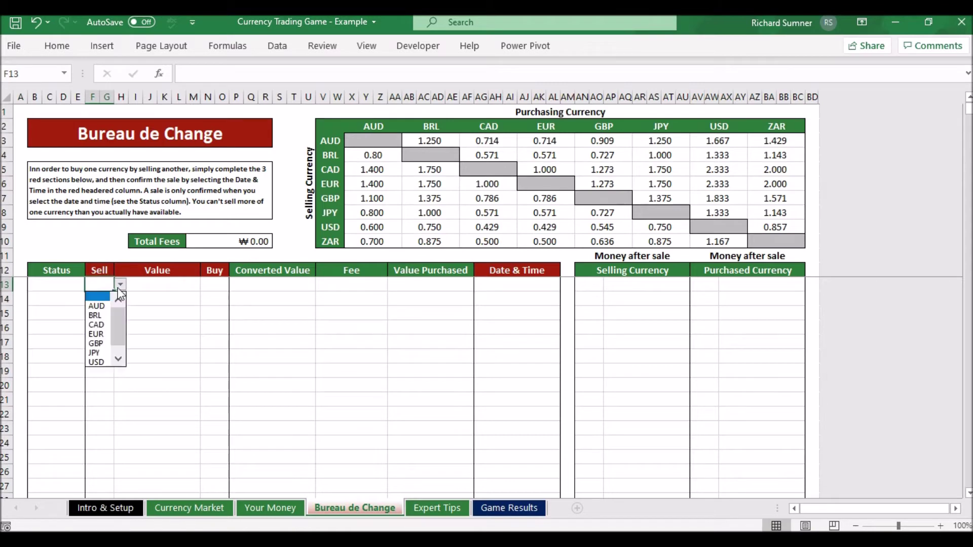
left_click(99, 325)
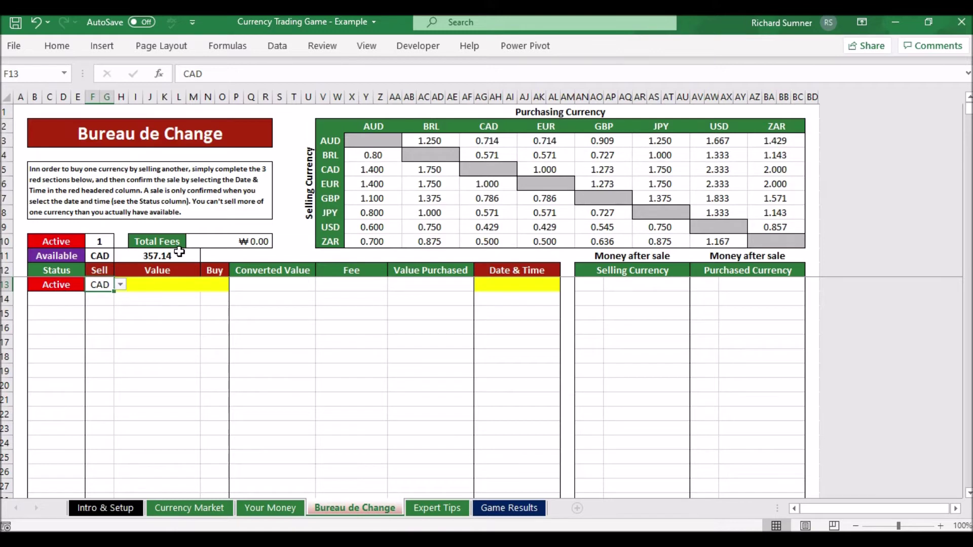
left_click(165, 282)
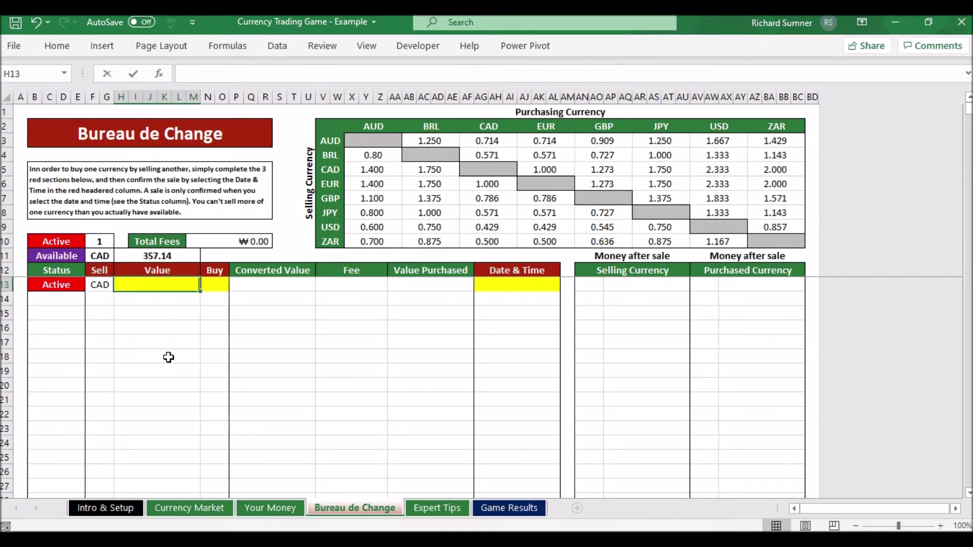
type("357.14")
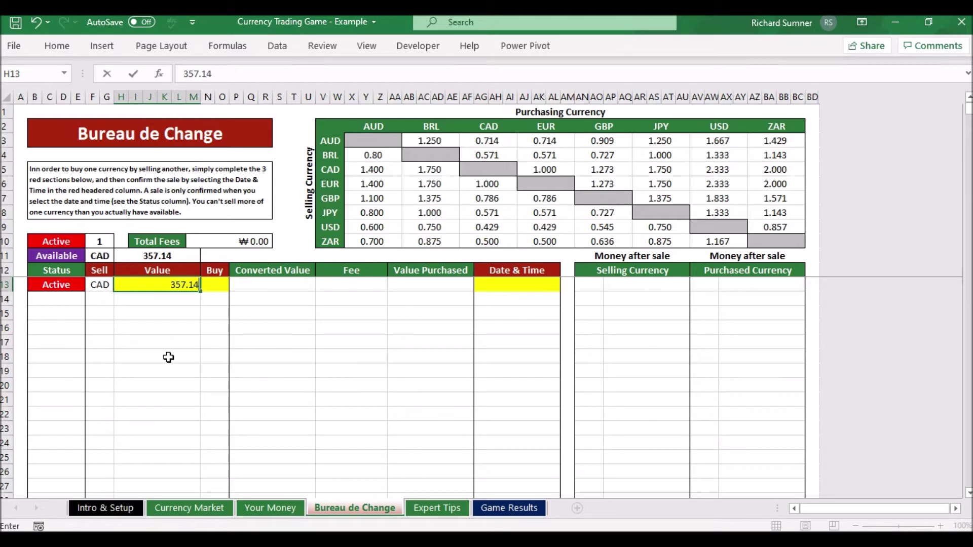
key("Return")
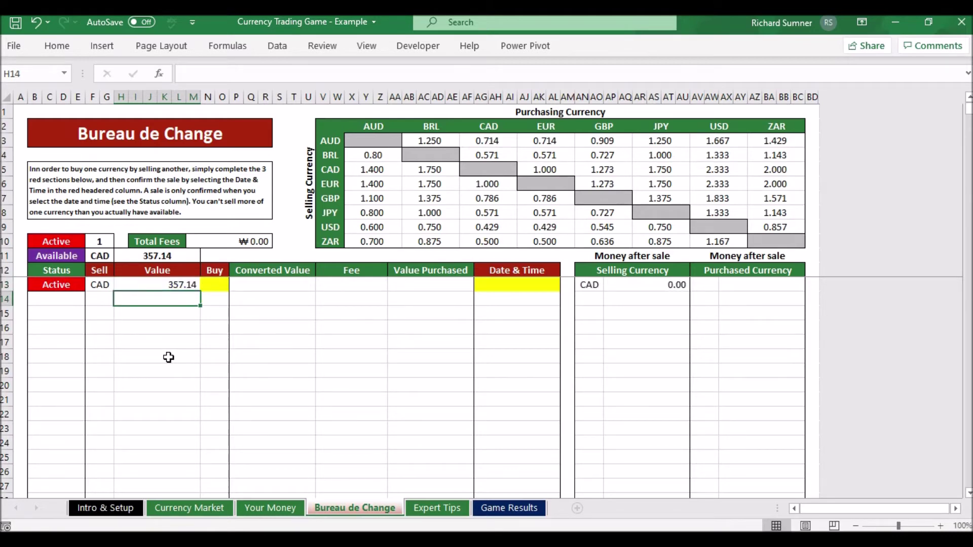
- Choose BRL as the currency to buy in row 13, confirm the sale with date and time 03/04/2020 09:00, and return to cell A1
left_click(214, 285)
left_click(235, 284)
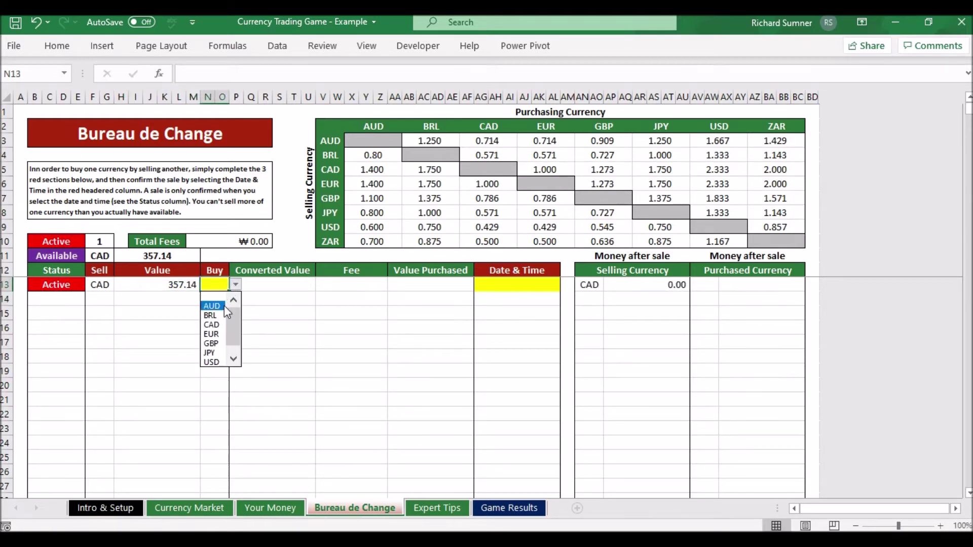
left_click(218, 315)
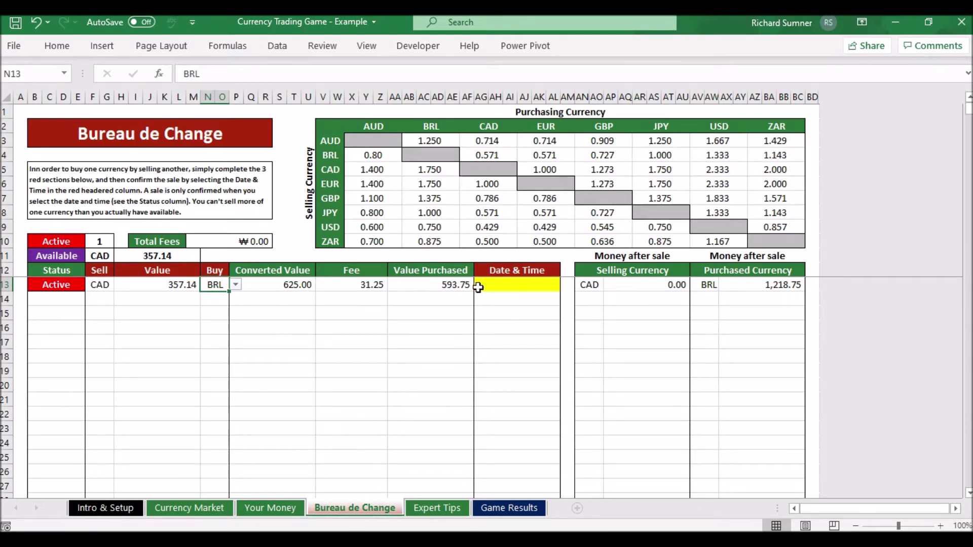
left_click(551, 292)
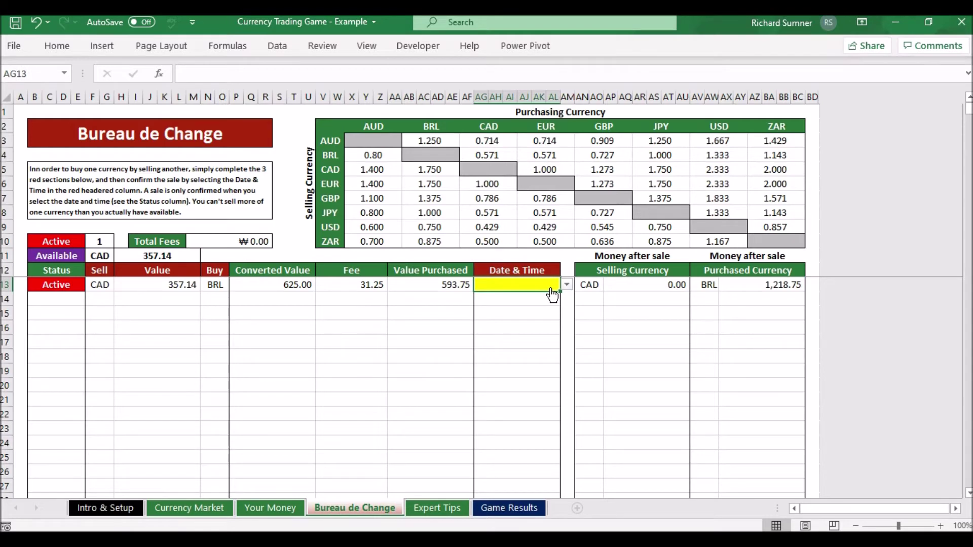
left_click(567, 285)
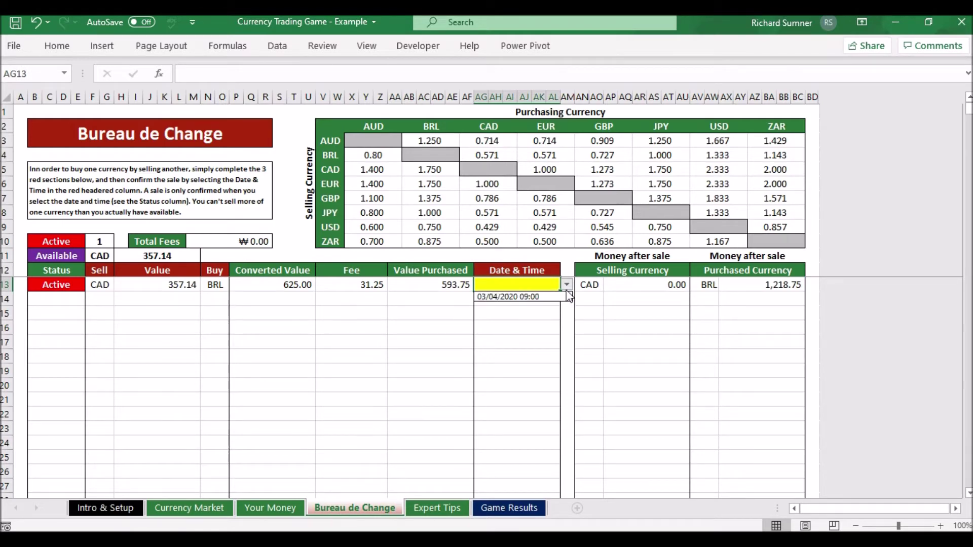
left_click(557, 297)
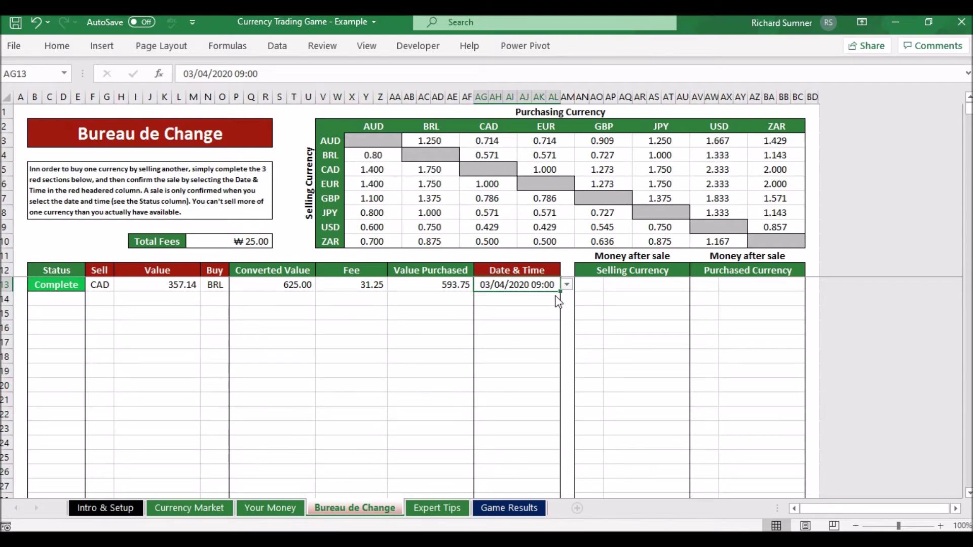
key("Left")
key("Left")
key("Left")
key("Left")
key("Left")
key("Left")
key("Left")
key("Left")
key("ctrl+Home")
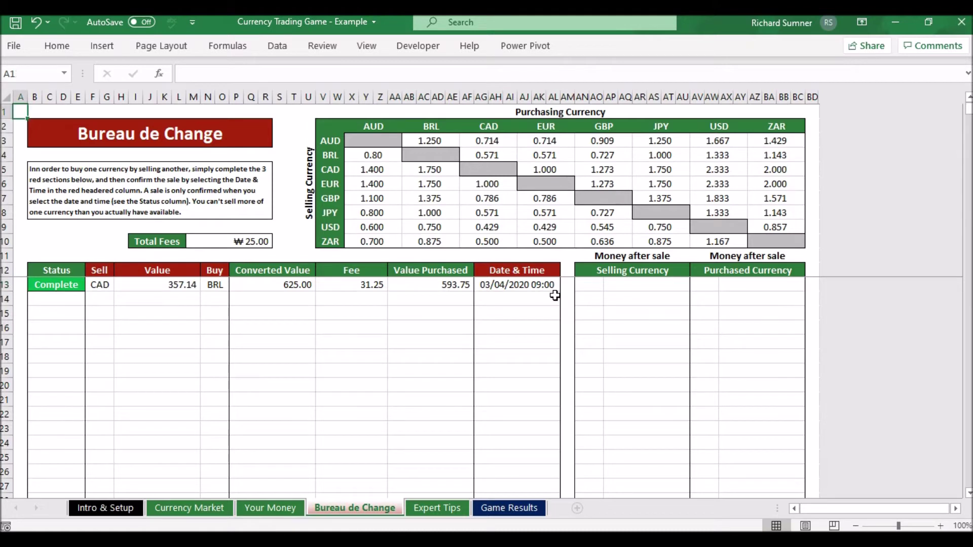
- Check the holdings in Your Money after the sale, look through the Bureau de Change transaction rows, and return to cell A1
left_click(271, 508)
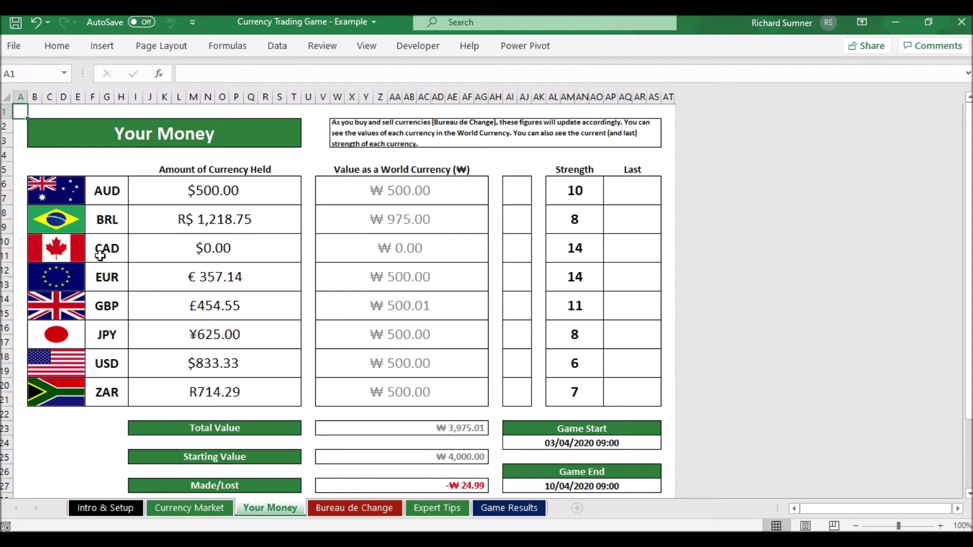
left_click(355, 508)
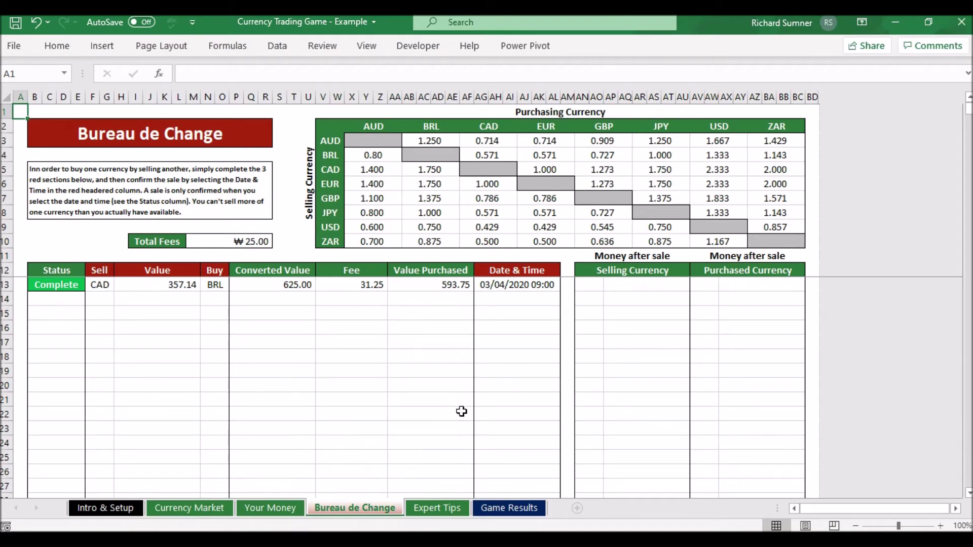
scroll(462, 411, "down", 20)
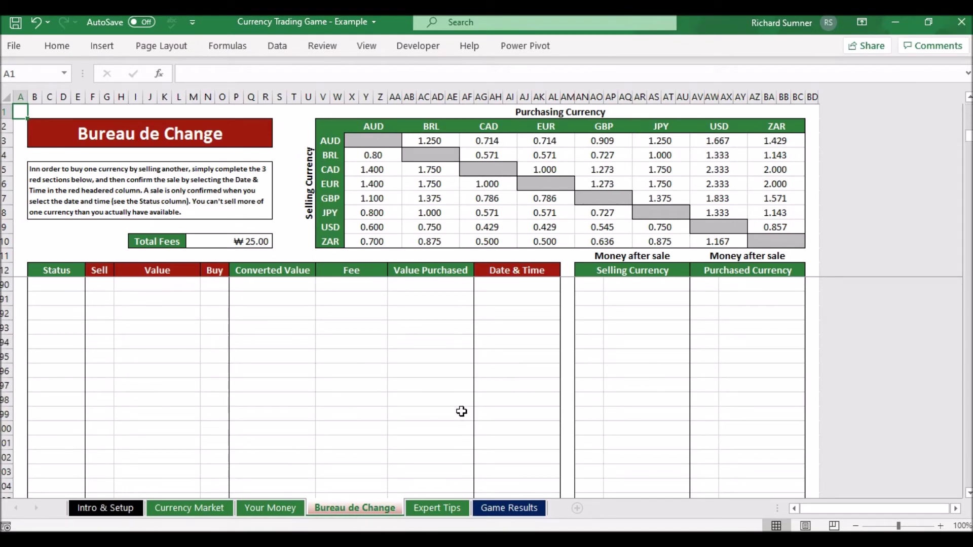
scroll(461, 412, "up", 7)
left_click(505, 385)
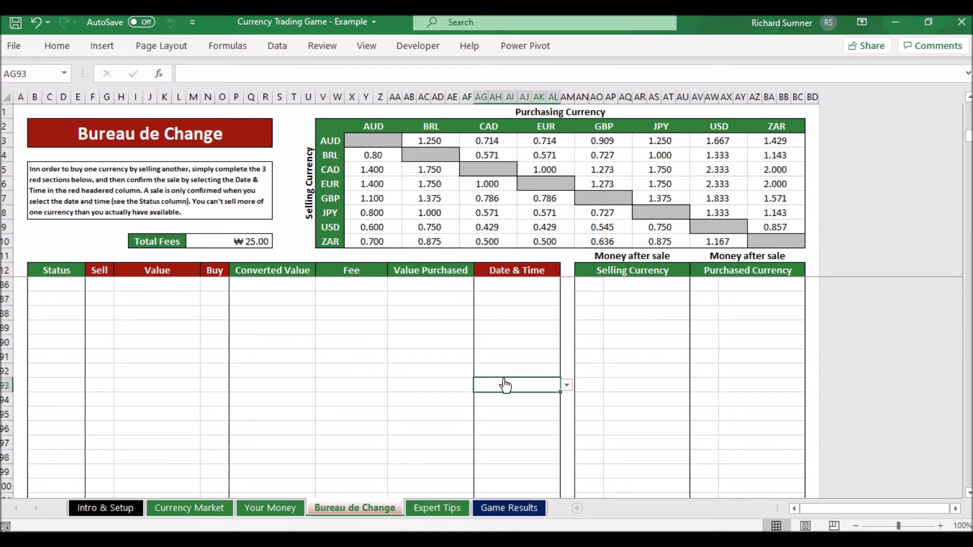
key("Up")
key("Up")
key("Up")
key("Up")
key("Up")
key("Up")
key("Up")
key("Up")
key("Up")
key("Up")
key("Up")
key("Up")
key("Up")
key("Up")
key("Up")
key("Up")
key("Up")
key("Up")
key("Up")
key("Up")
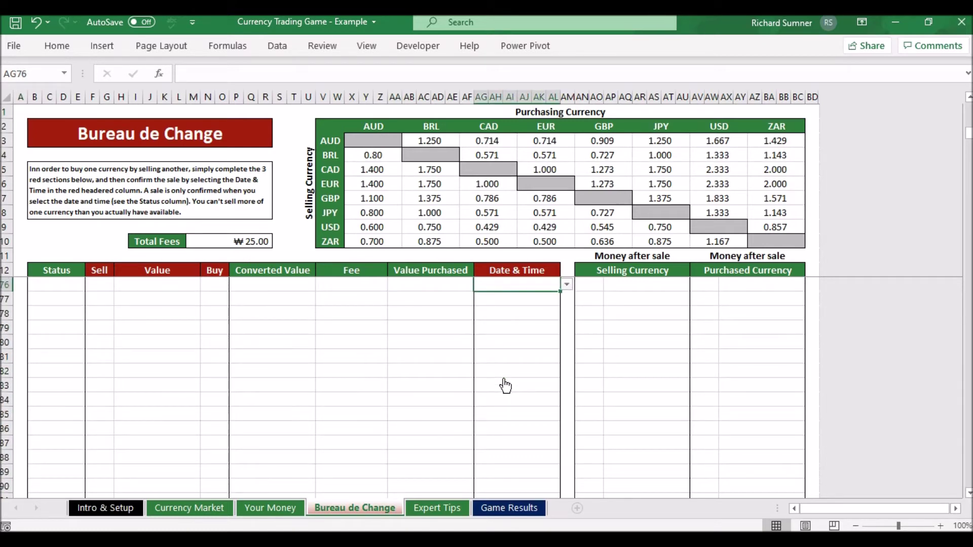
key("Up")
key("Up")
key("Up")
key("Up")
key("Up")
key("Up")
key("Up")
key("Up")
key("Up")
key("Up")
key("Up")
key("Up")
key("Up")
key("Up")
key("Up")
key("Up")
key("Up")
key("Up")
key("Up")
key("Up")
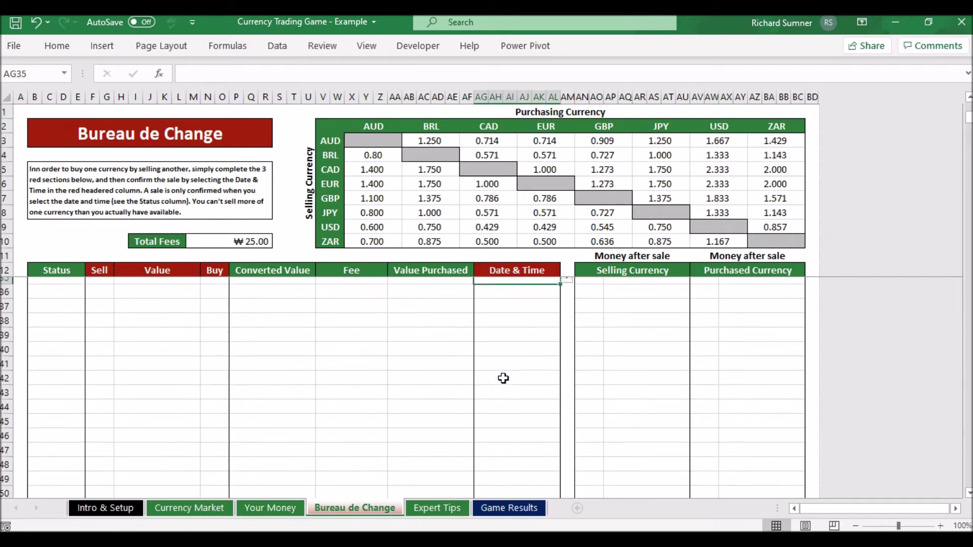
key("ctrl+Home")
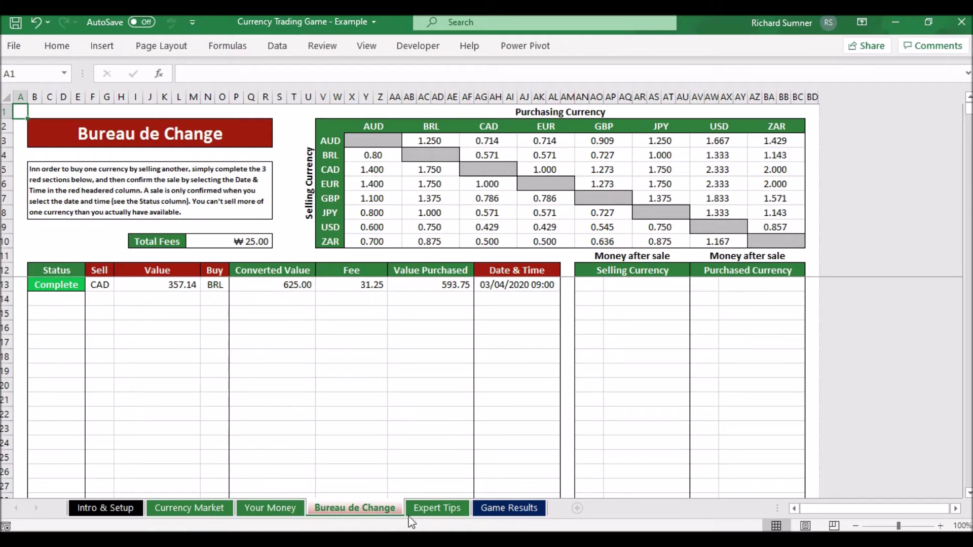
- Review the Expert Tips forecasts, the Your Money holdings and the Currency Market chart once more
left_click(436, 509)
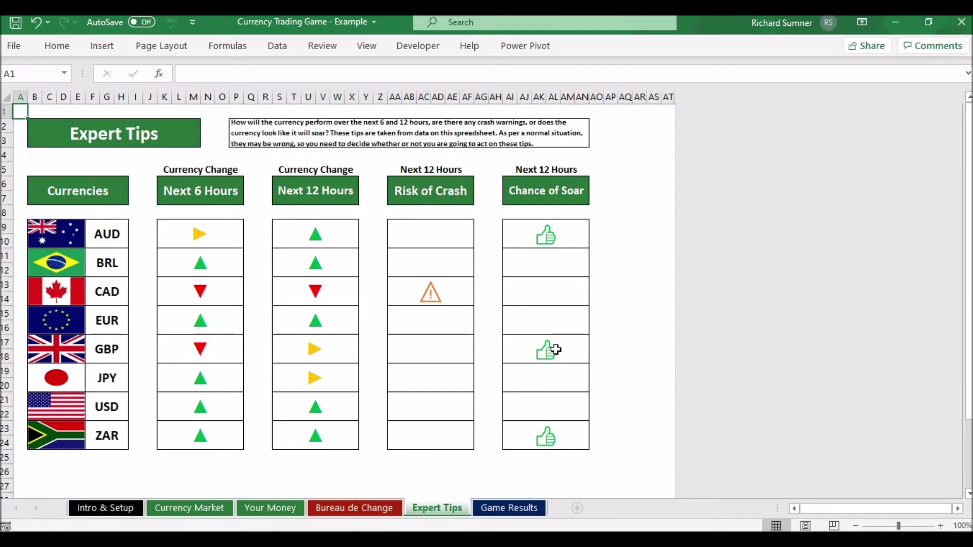
left_click(274, 509)
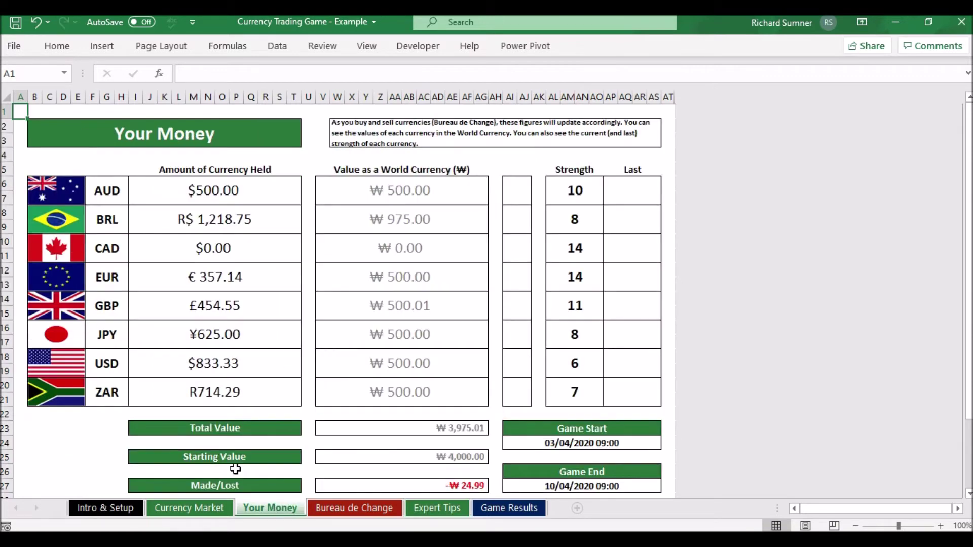
left_click(217, 507)
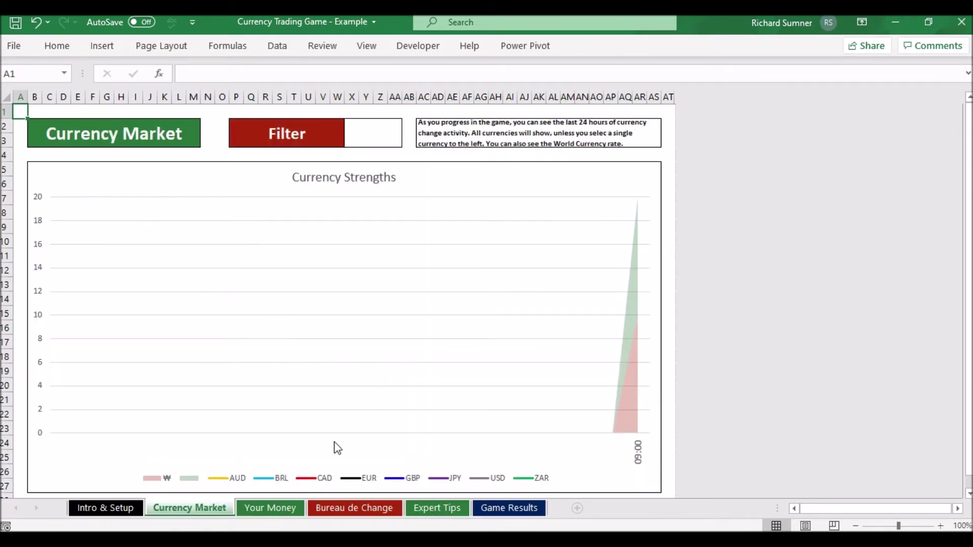
- Switch to the other open Currency Trading Game workbook and examine the currency lines in its Currency Market strengths chart
left_click(273, 541)
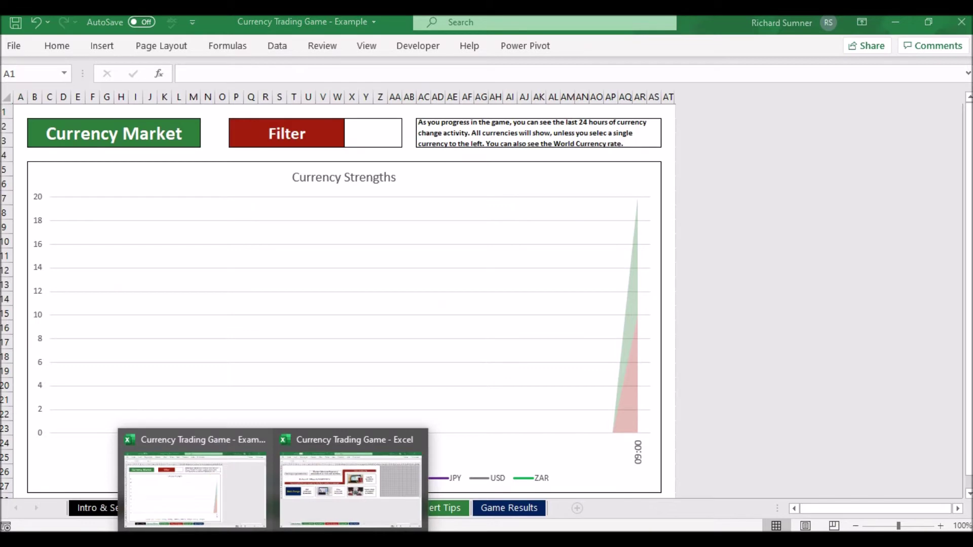
left_click(333, 494)
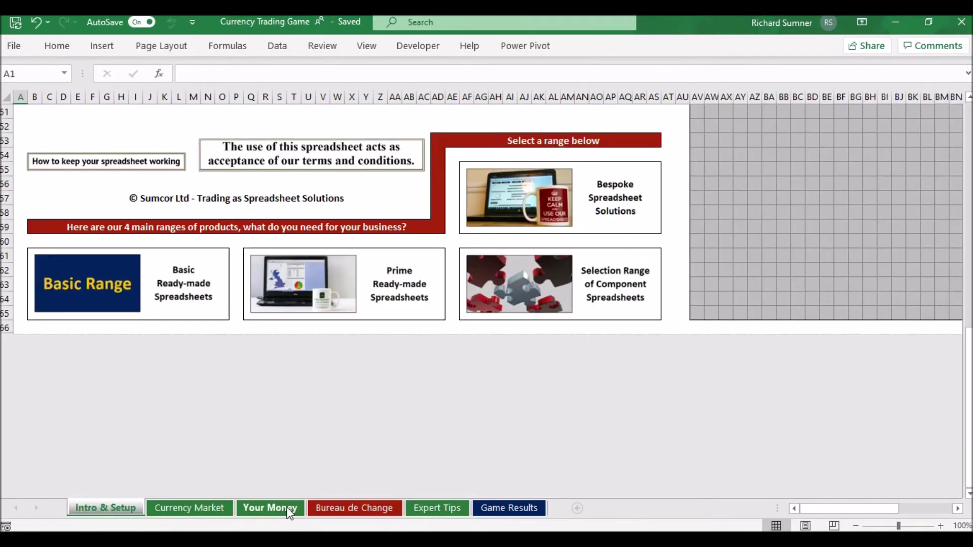
left_click(223, 508)
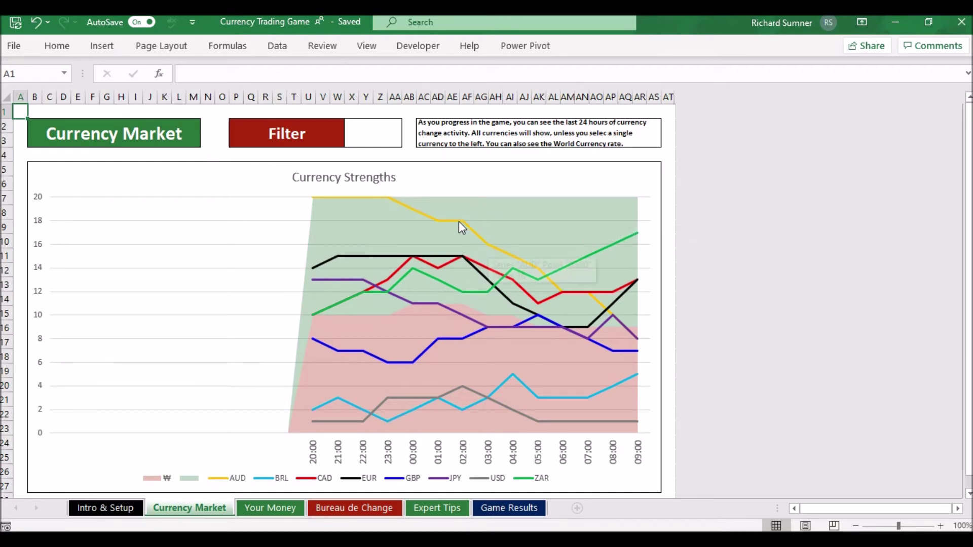
mouse_move(487, 244)
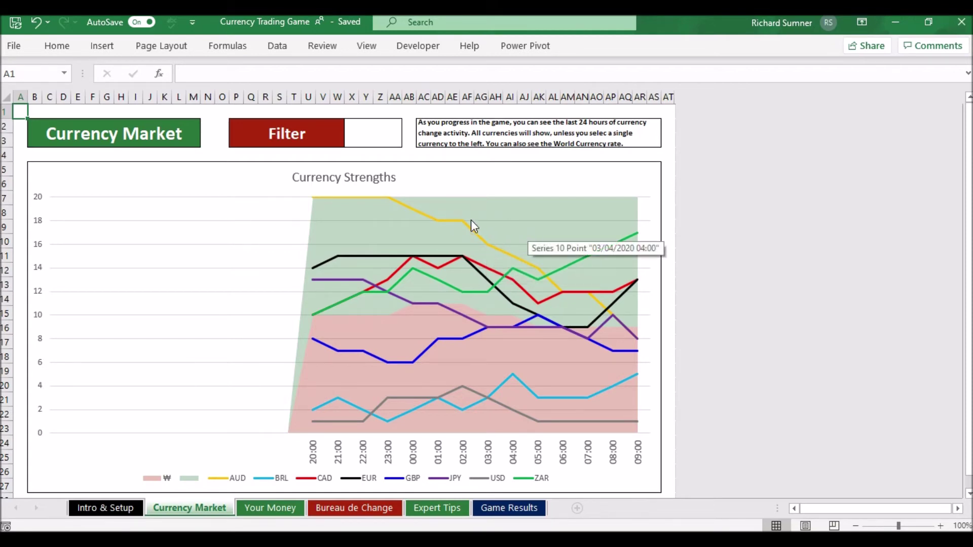
mouse_move(464, 221)
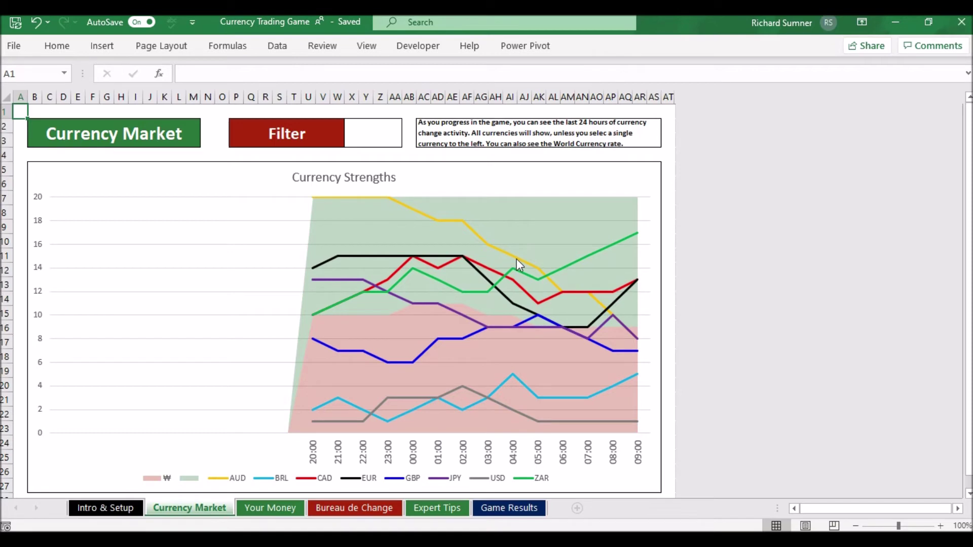
mouse_move(517, 261)
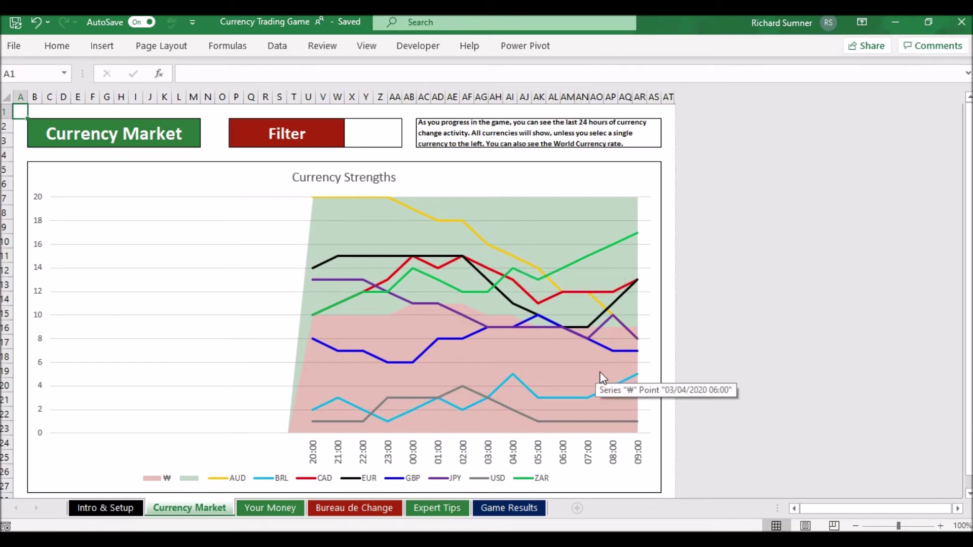
mouse_move(636, 422)
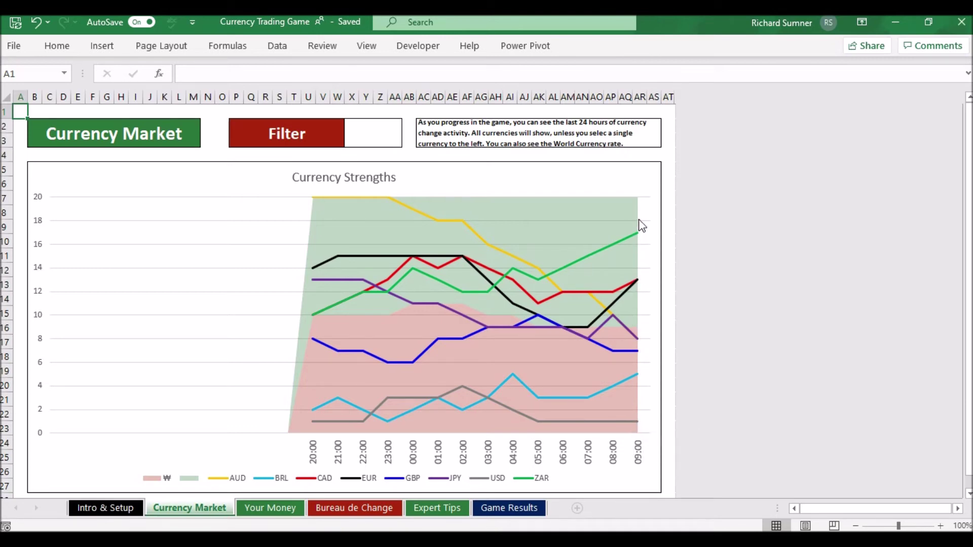
mouse_move(639, 225)
mouse_move(591, 300)
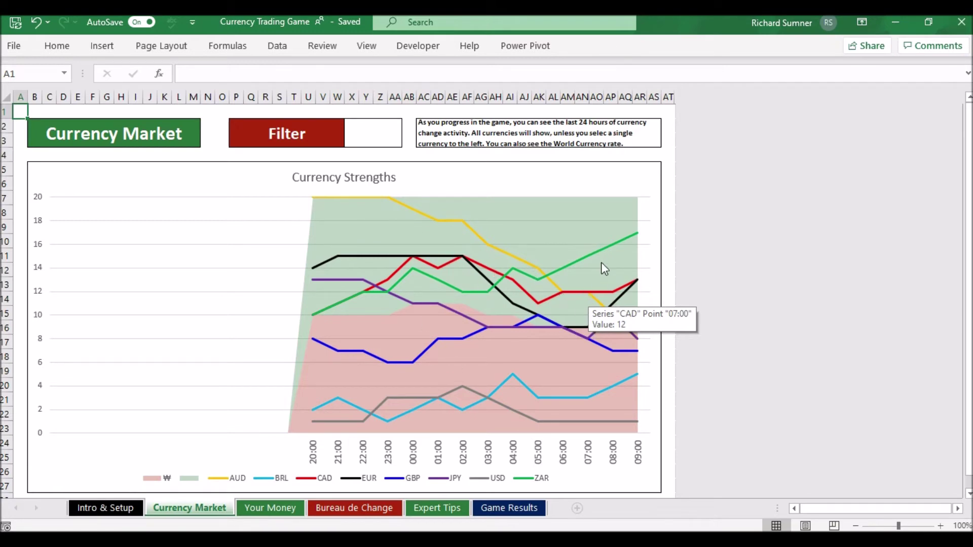
- Filter the Currency Strengths chart to AUD, and switch the filter to ZAR
left_click(381, 135)
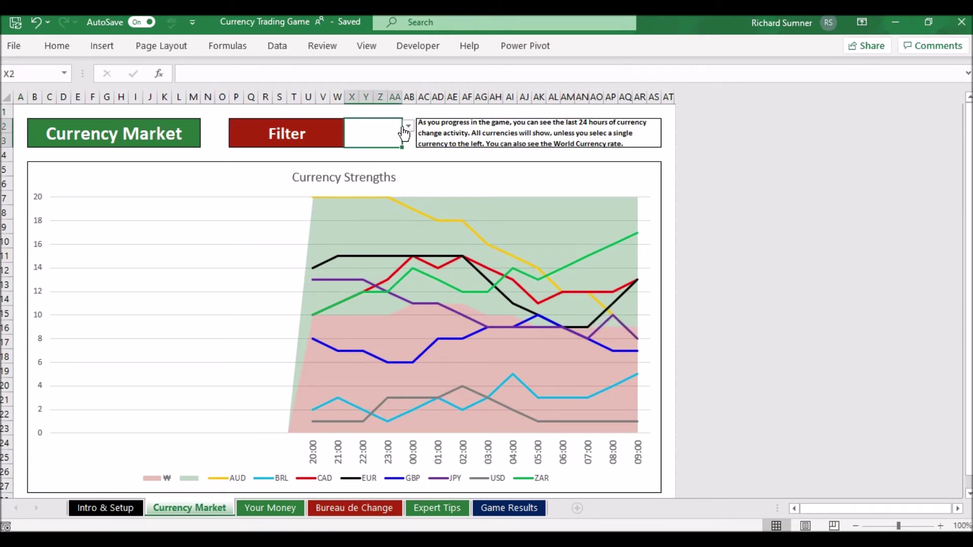
left_click(408, 126)
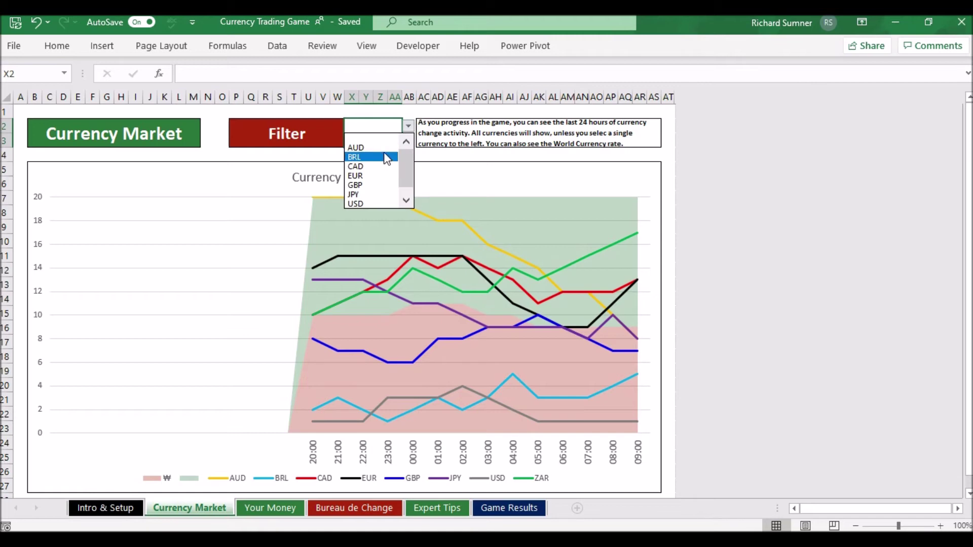
left_click(387, 148)
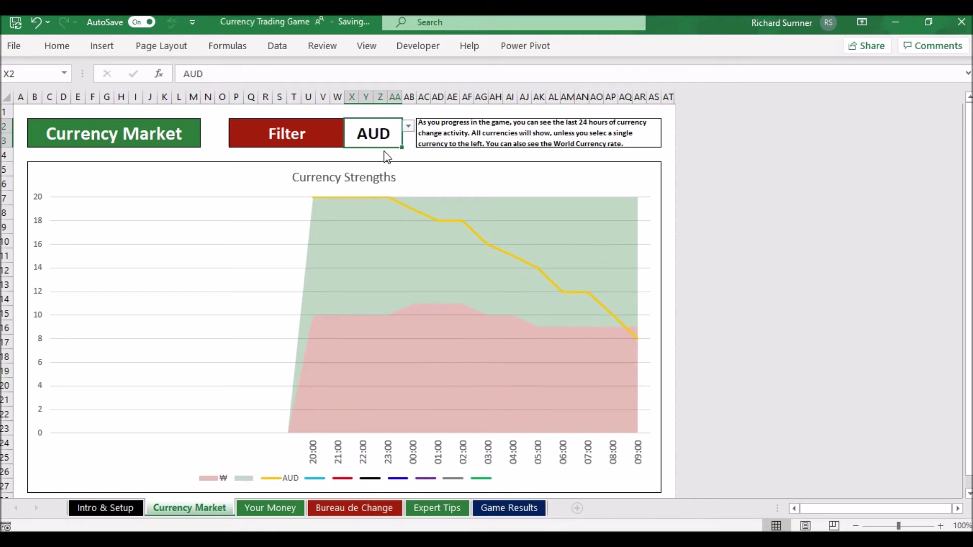
left_click(408, 126)
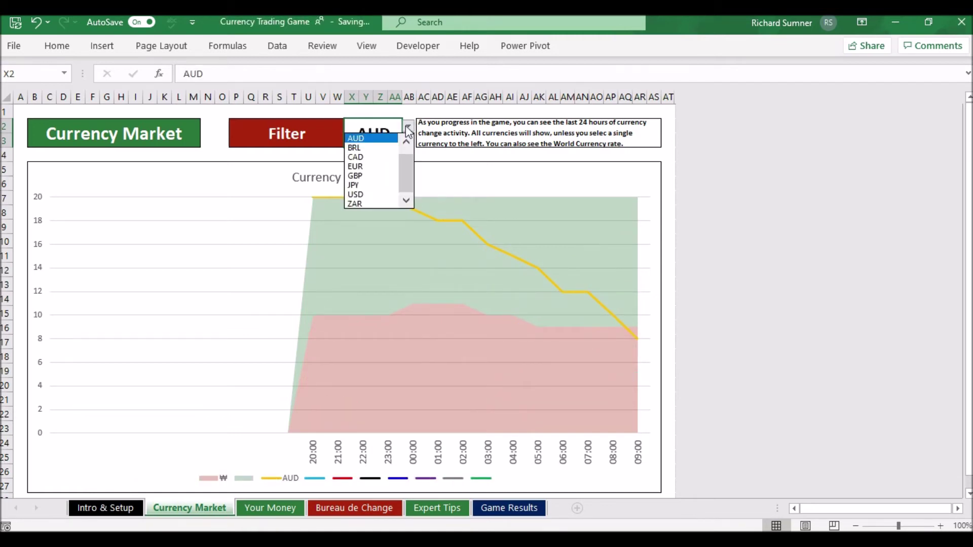
left_click(376, 203)
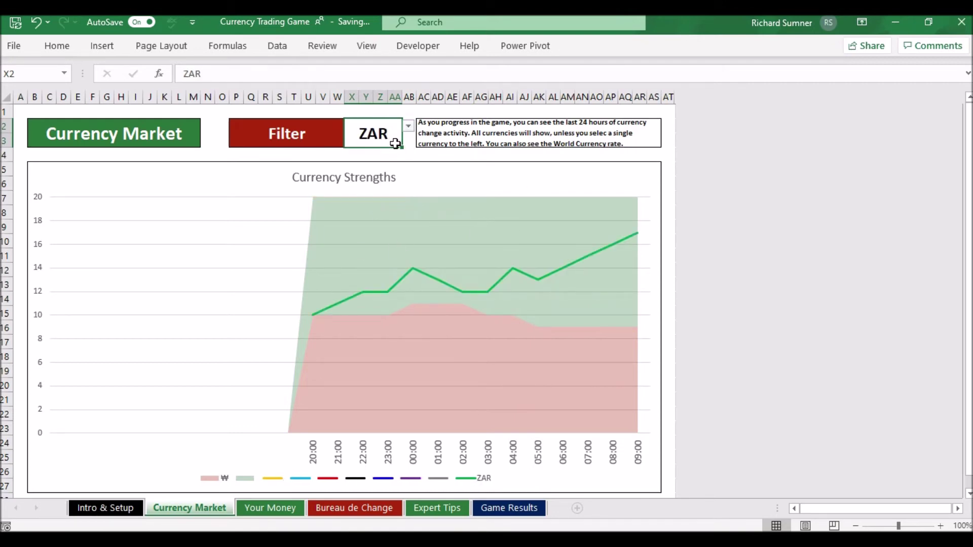
- Clear the currency filter on the Currency Market sheet and return to cell A1
key("BackSpace")
key("Return")
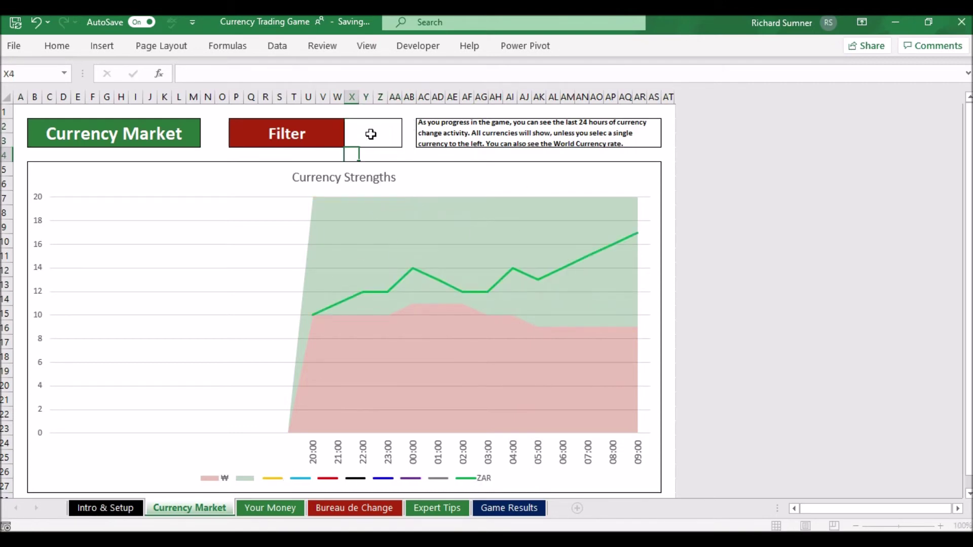
key("Left")
key("Left")
key("Left")
key("Left")
key("Left")
key("Left")
key("Left")
key("Left")
key("Left")
key("Left")
key("Left")
key("Left")
key("Left")
key("Left")
key("Left")
key("Left")
key("Left")
key("Left")
key("Left")
key("Left")
key("Left")
key("Left")
key("Left")
key("Up")
key("Up")
key("Up")
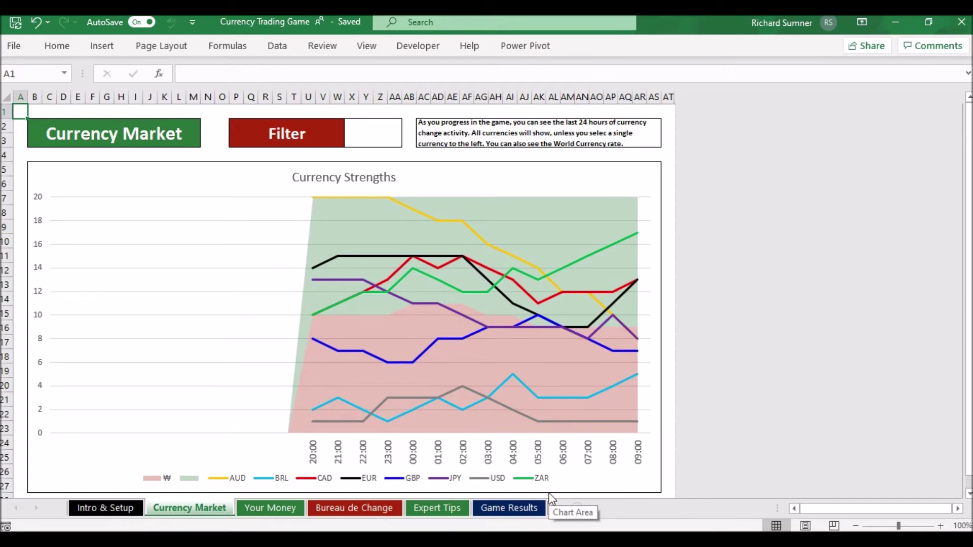
- On the Game Results sheet, check the selectable entries for Game End, Value Made and Trades in row 8, and return to the Game End cell
left_click(510, 509)
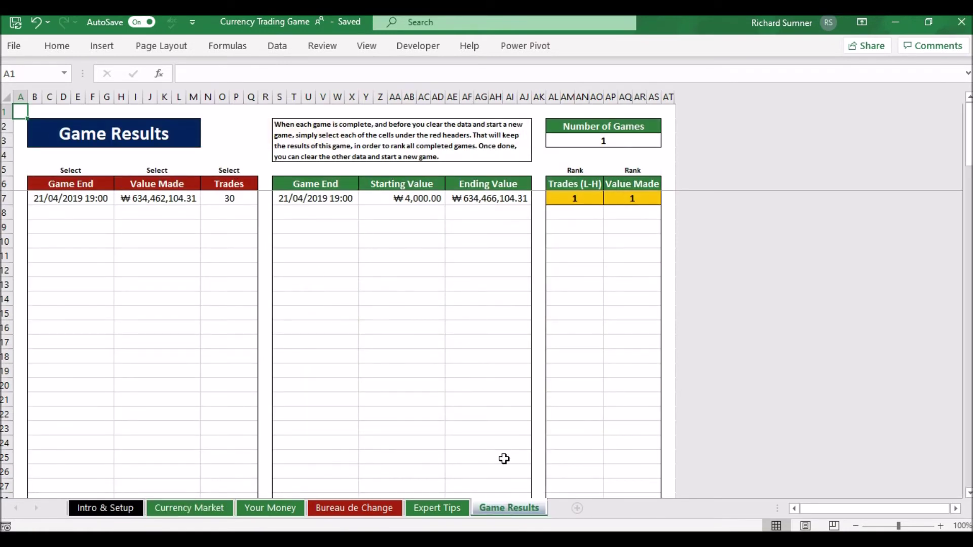
left_click(86, 219)
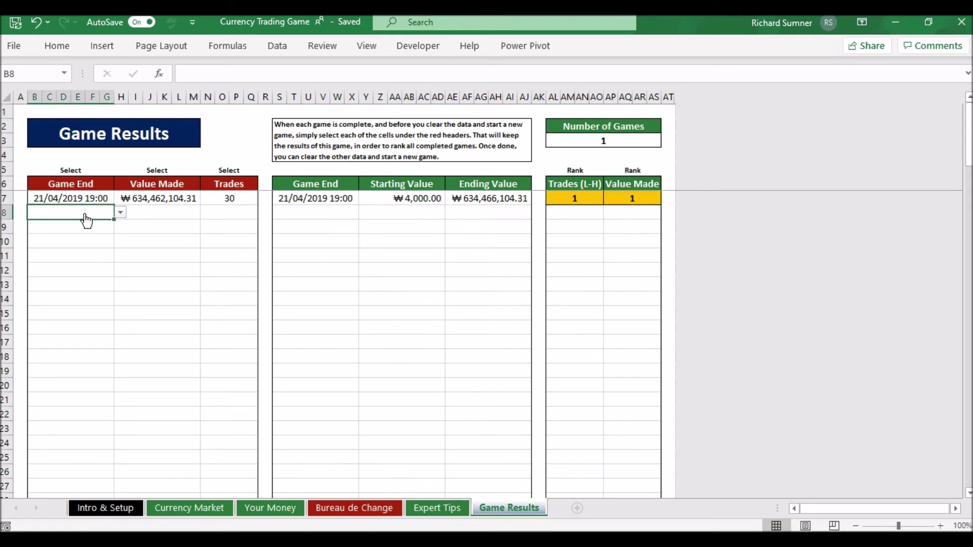
left_click(121, 213)
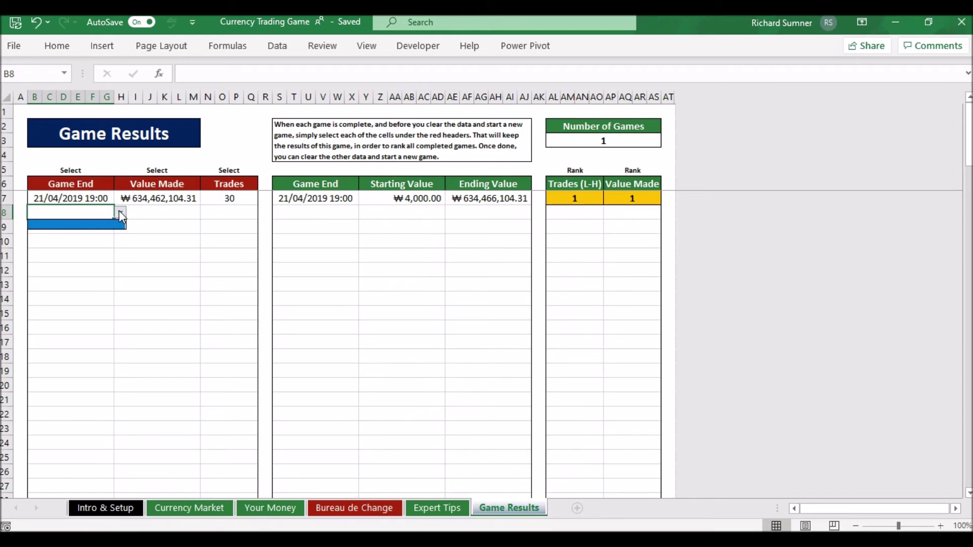
left_click(145, 212)
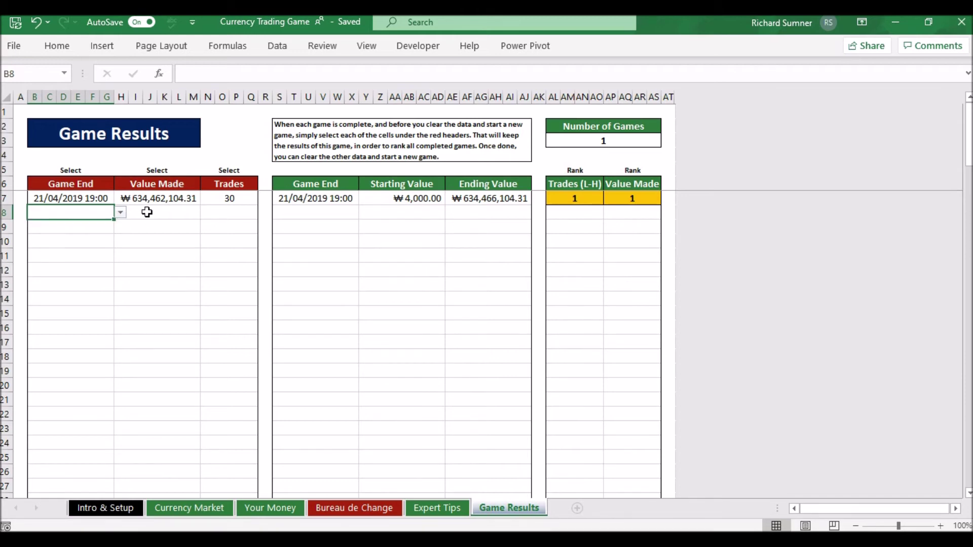
left_click(173, 219)
left_click(203, 215)
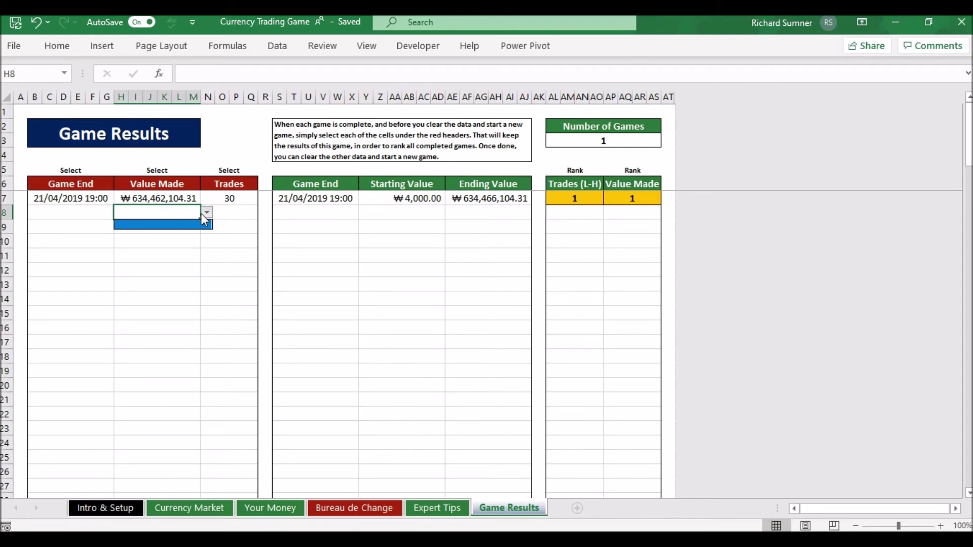
left_click(201, 214)
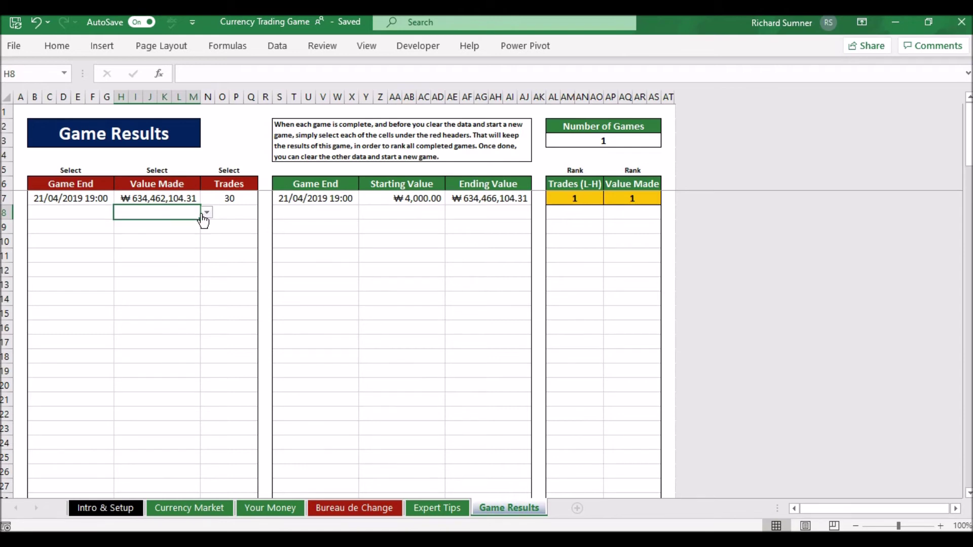
left_click(233, 213)
left_click(263, 216)
left_click(263, 216)
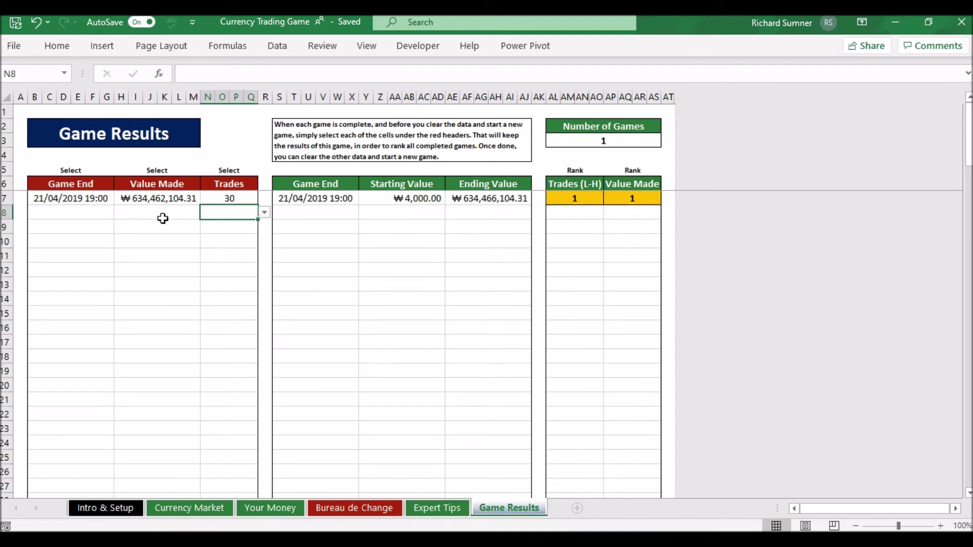
key("Left")
key("Left")
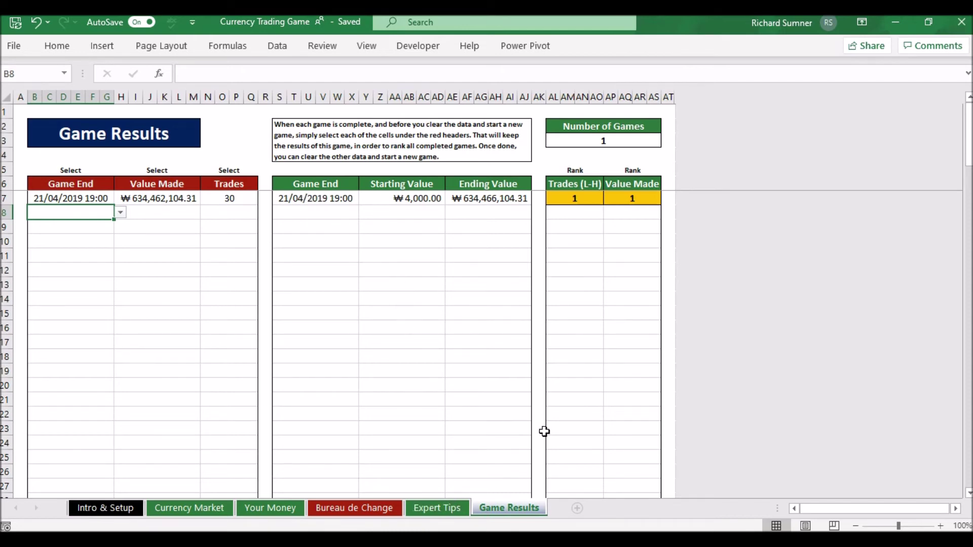
- Review the Expert Tips, the Bureau de Change transactions, the Your Money holdings and the Currency Market chart
left_click(454, 511)
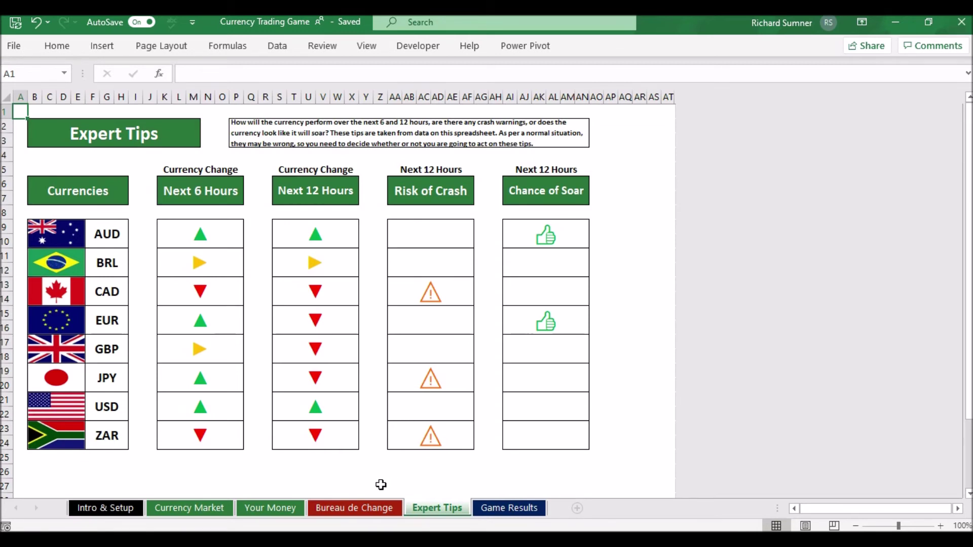
left_click(354, 508)
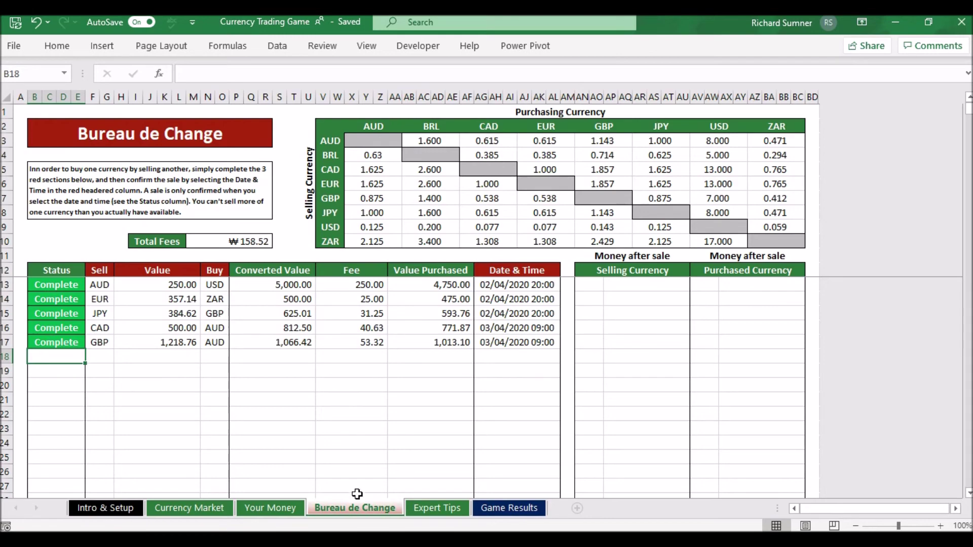
left_click(278, 506)
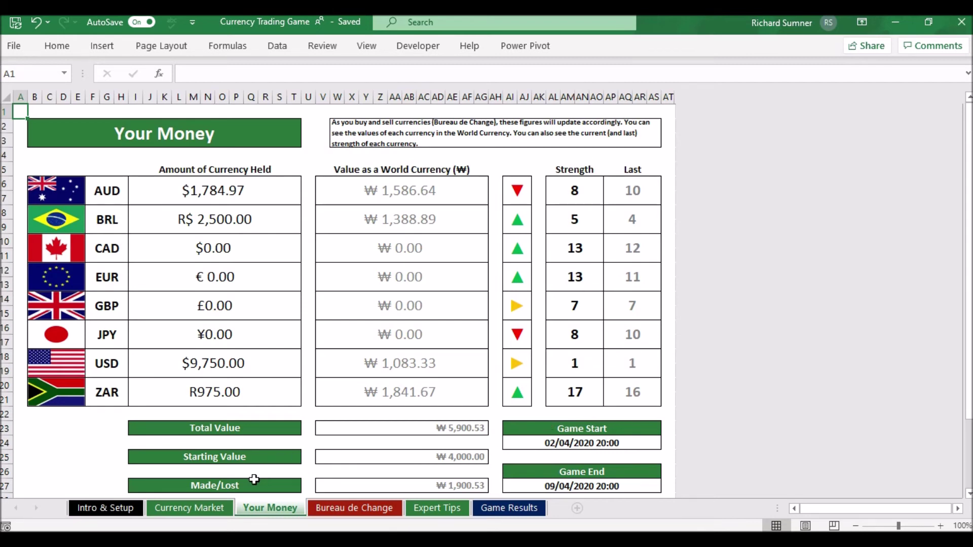
left_click(206, 508)
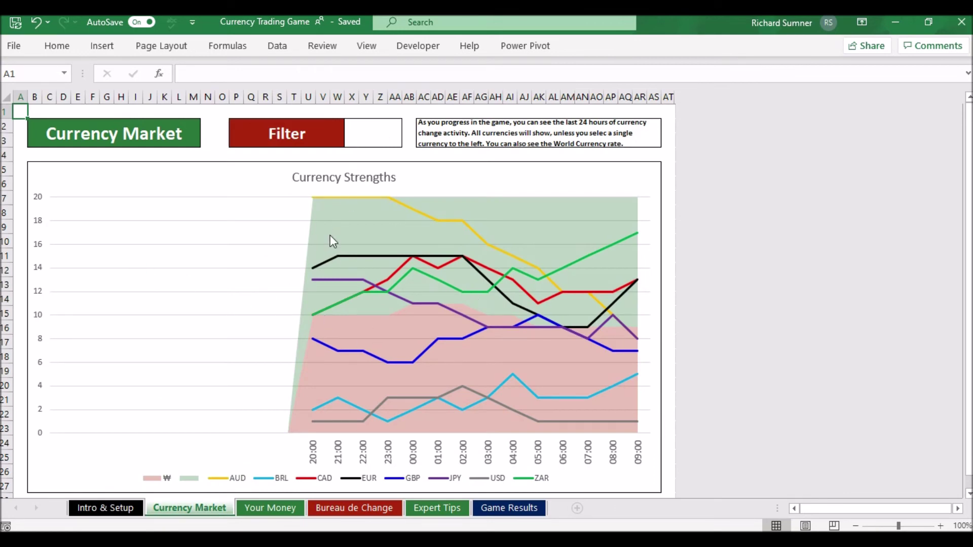
mouse_move(365, 412)
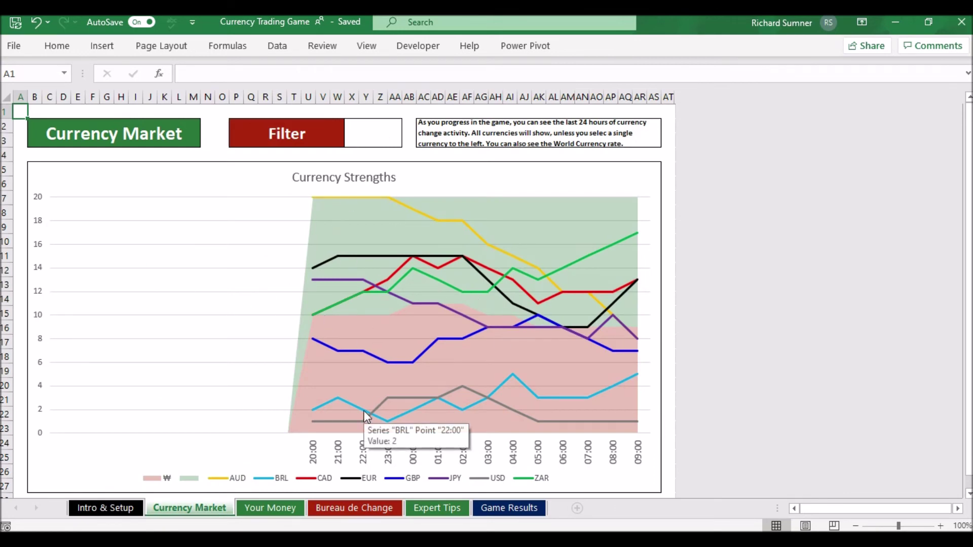
- On the Intro & Setup sheet, examine the random number generator box and the adjacent box for pasting its values to reset the game
left_click(118, 509)
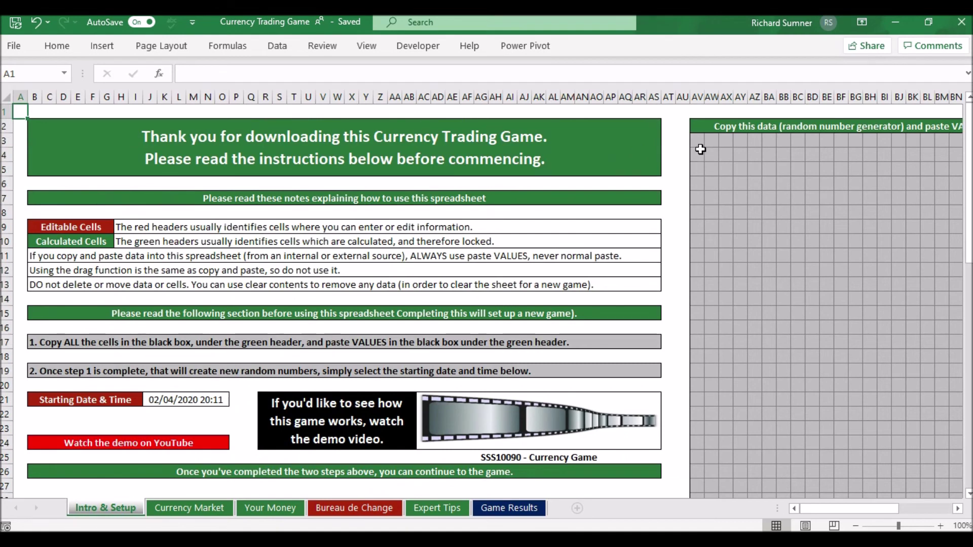
left_click(699, 141)
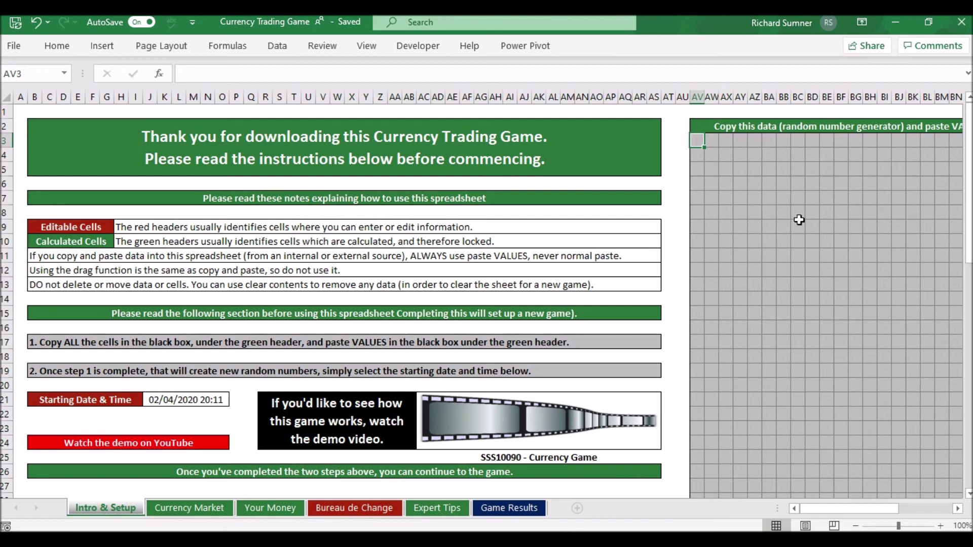
left_click(928, 193)
key("Right")
key("Right")
key("Right")
key("Right")
key("Right")
key("Right")
key("Right")
key("Right")
key("Right")
key("Right")
key("Right")
key("Right")
key("Right")
key("Right")
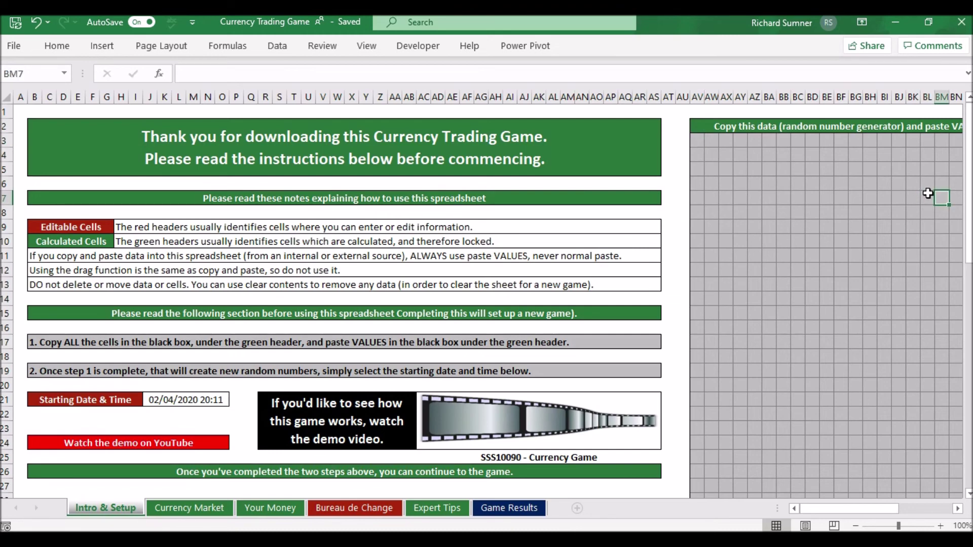
key("Right")
key("Right")
key("Right")
key("Right")
key("Right")
key("Right")
key("Right")
key("Right")
key("Right")
key("Right")
key("Right")
key("Right")
key("Right")
key("Right")
key("Right")
key("Right")
key("Right")
key("Right")
key("Right")
key("Right")
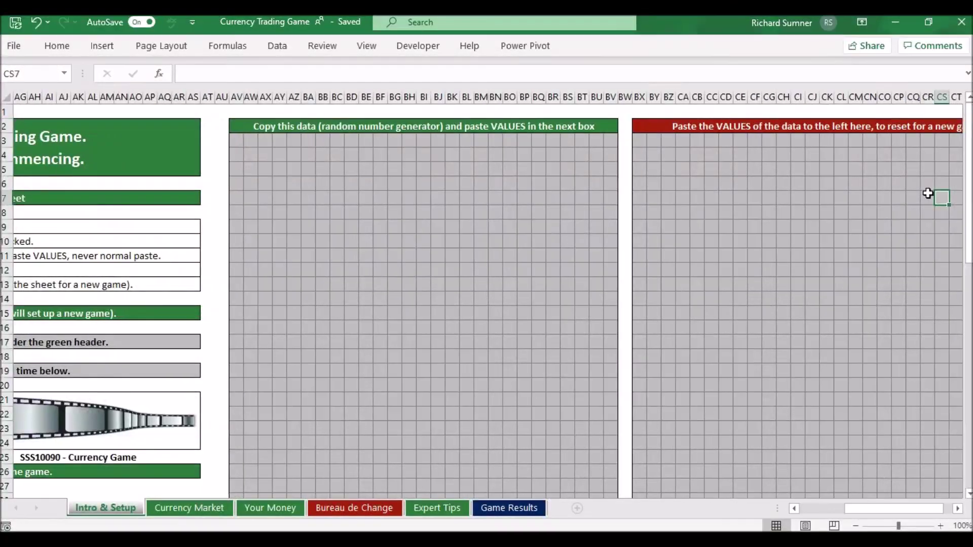
key("Left")
key("Left")
key("Left")
key("Left")
key("Left")
key("Left")
key("Left")
key("Left")
key("Up")
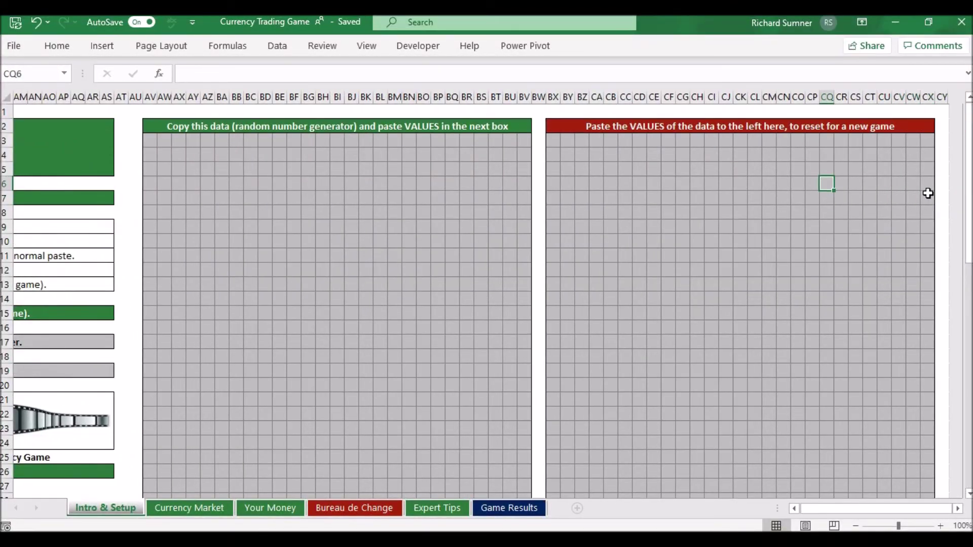
key("Up")
key("Up")
key("Up")
key("Up")
key("Up")
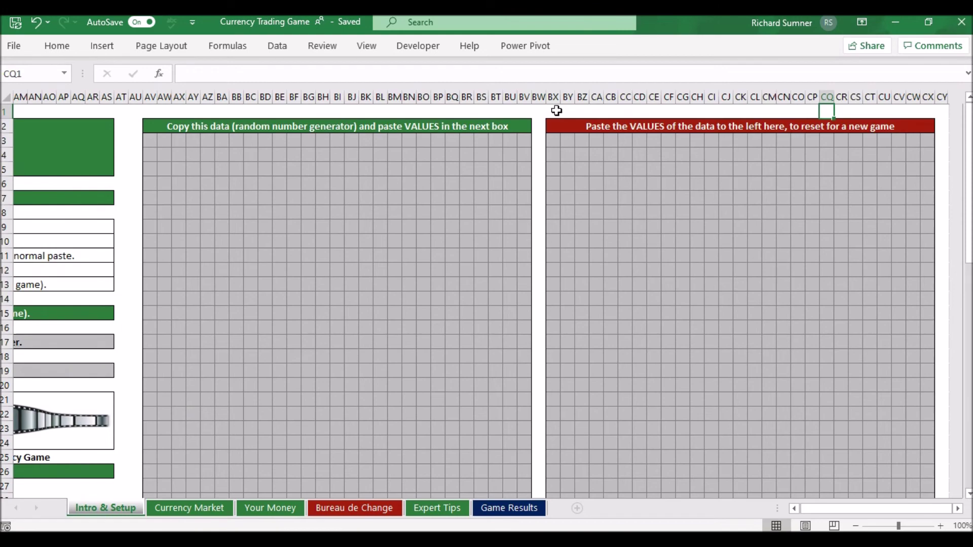
left_click(534, 110)
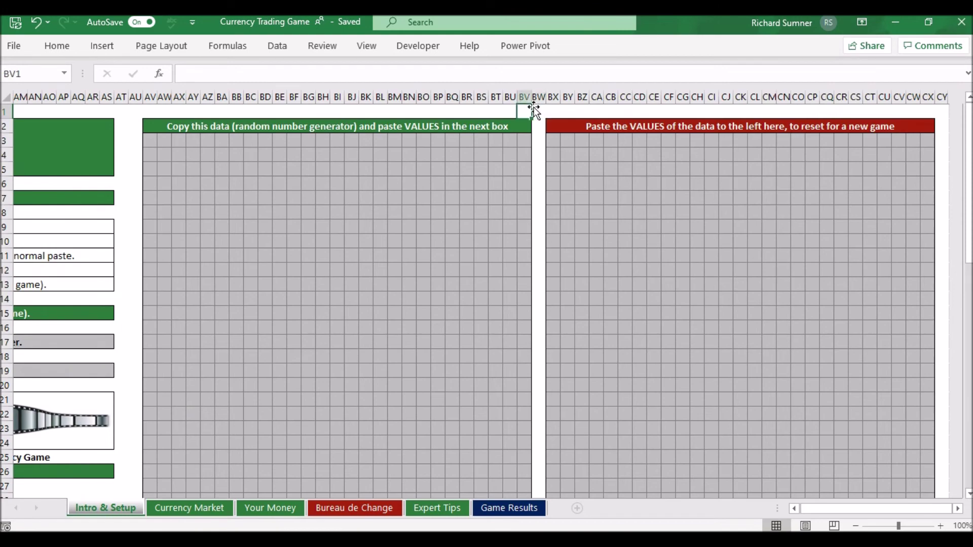
- Return to cell A1 on the Intro & Setup sheet and compare its instructions with the Currency Market chart
key("ctrl+Home")
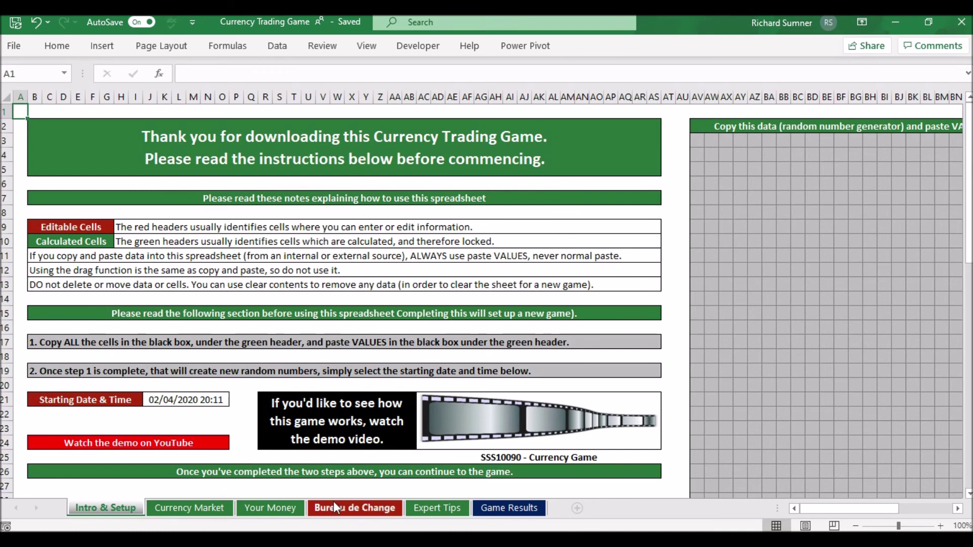
left_click(217, 509)
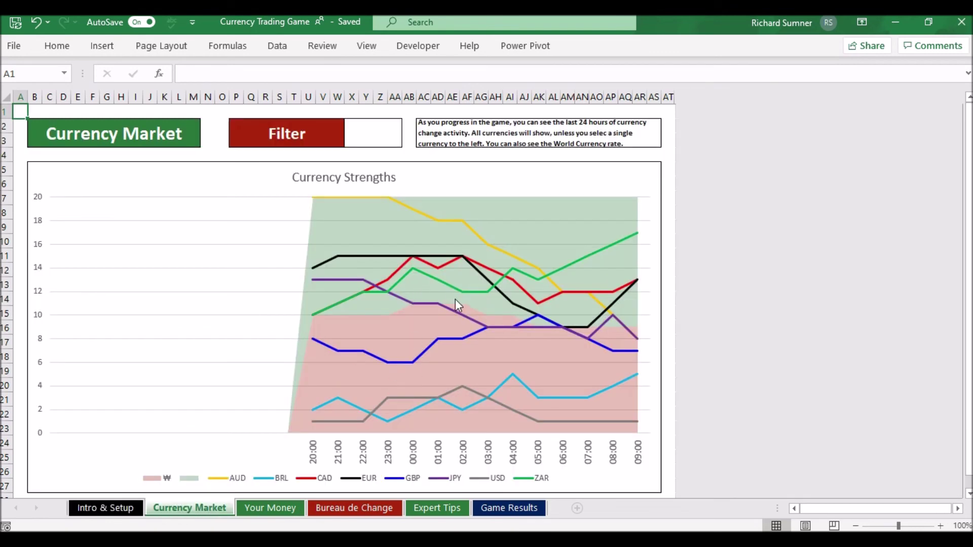
left_click(137, 513)
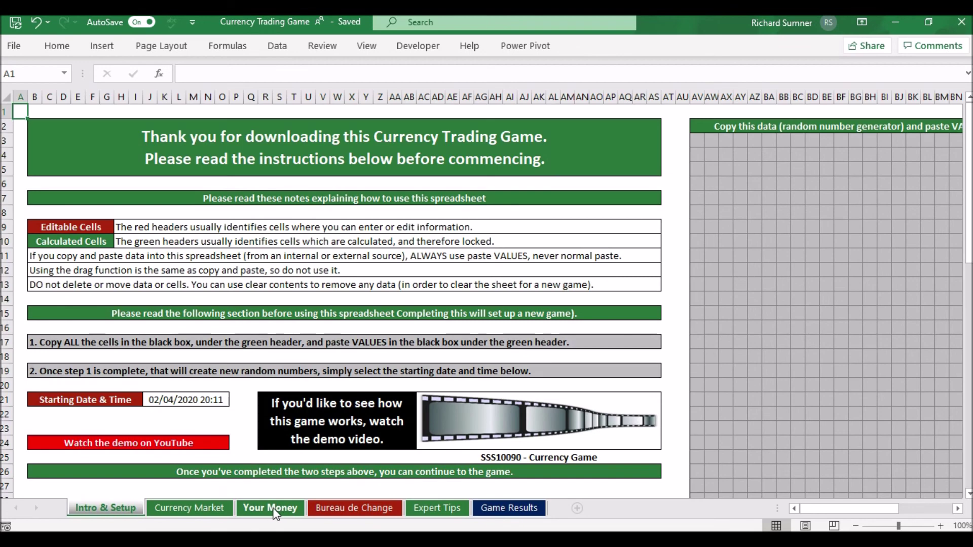
- Filter the Currency Strengths chart on the Currency Market sheet to AUD
left_click(221, 513)
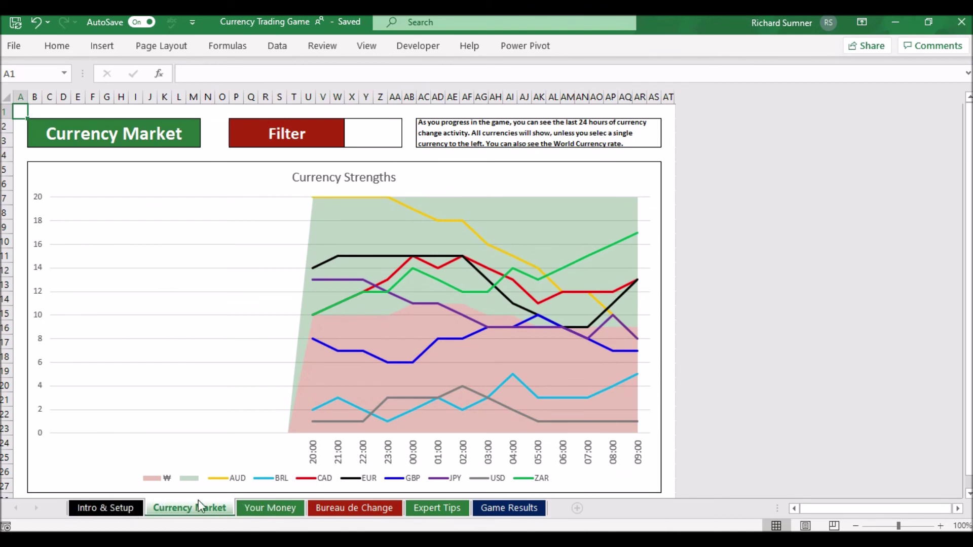
left_click(370, 135)
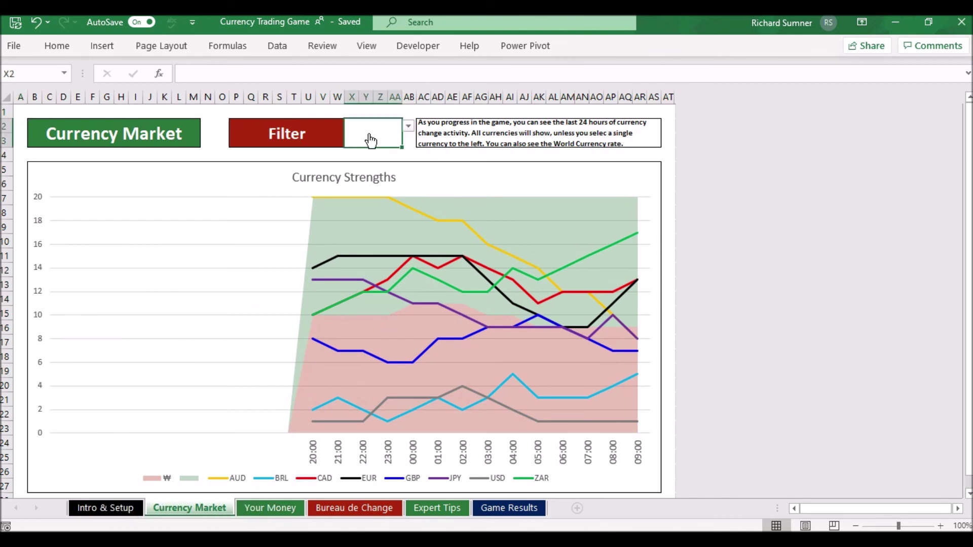
left_click(408, 132)
left_click(390, 146)
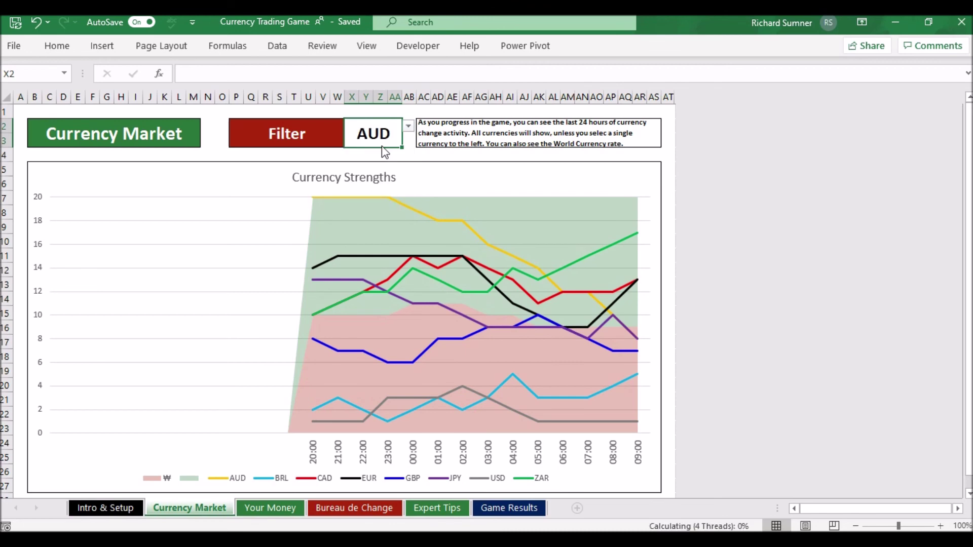
- Clear the AUD filter so that all currencies are charted, and return to cell A1
key("Delete")
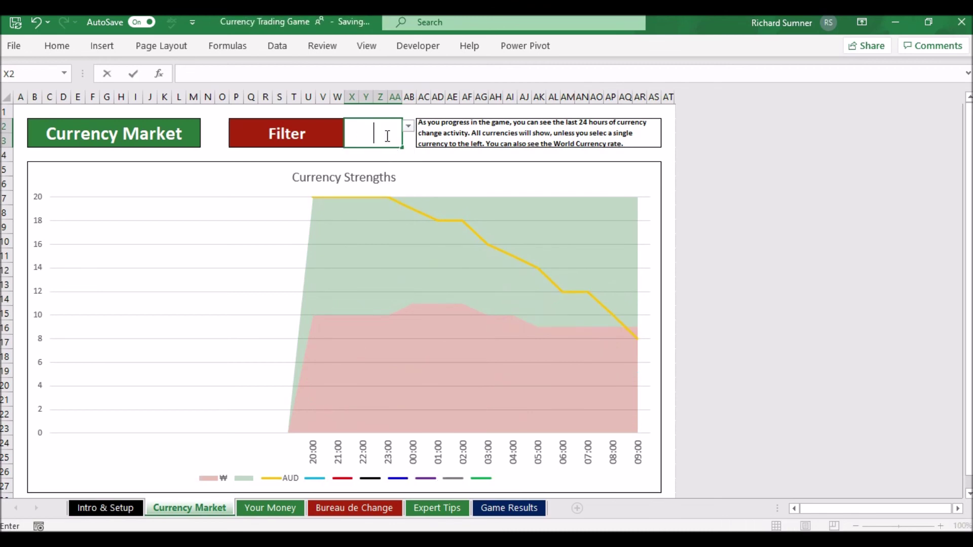
key("Up")
key("Left")
key("Left")
key("Left")
key("Left")
key("Left")
key("Left")
key("Left")
key("Left")
key("Left")
key("Left")
key("Left")
key("Left")
key("Left")
key("Left")
key("Left")
key("Left")
key("Left")
key("Left")
key("Left")
key("Left")
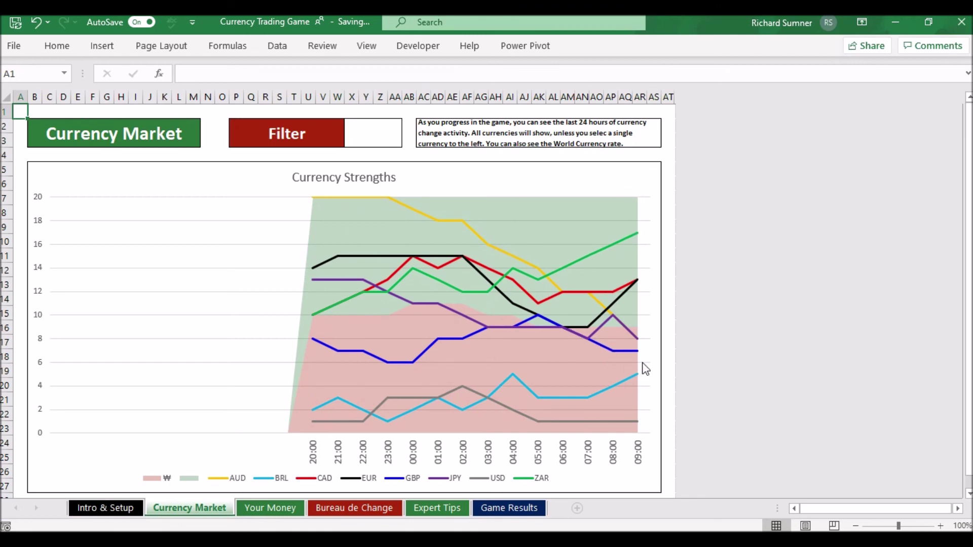
- On the Game Results sheet, copy the Game End, Value Made and Trades entries in row 7 and select the Game End cell in row 8
left_click(118, 515)
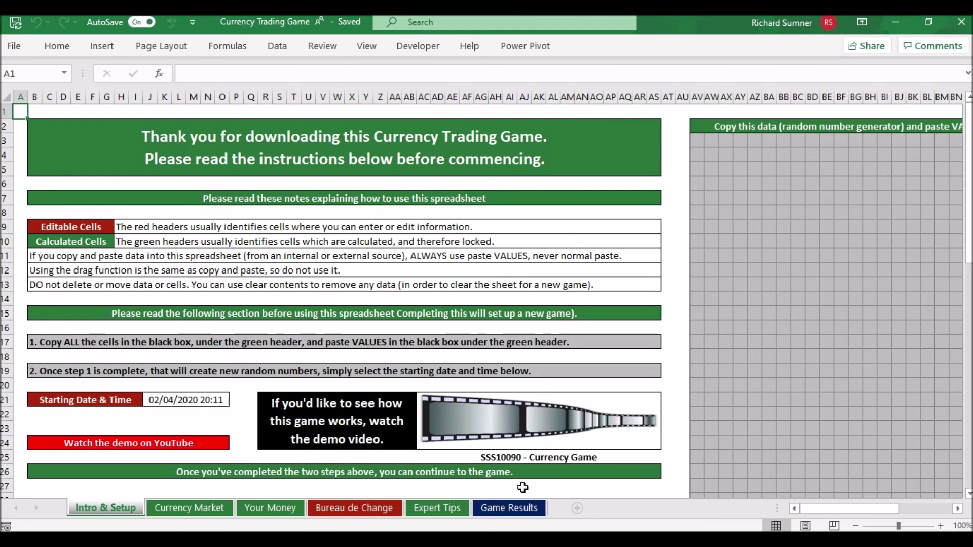
left_click(507, 510)
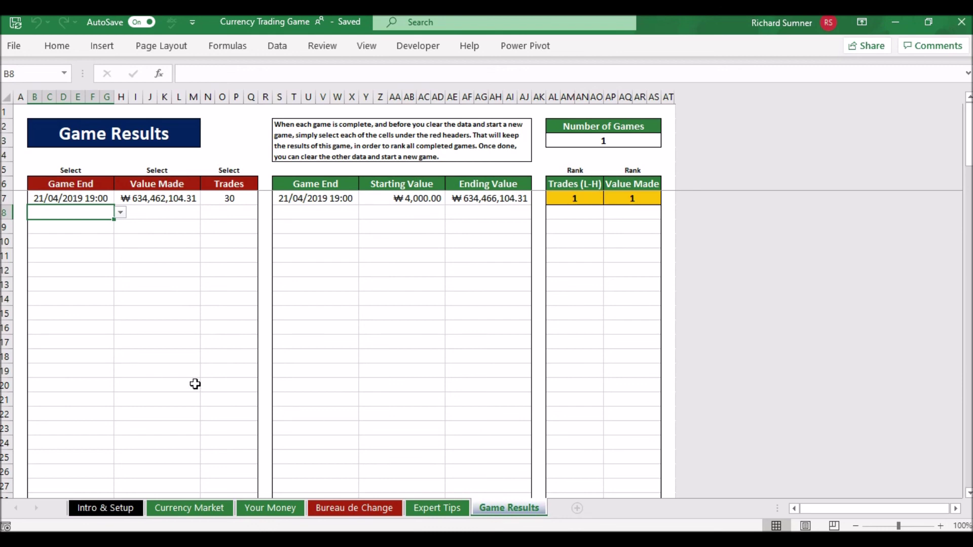
left_click(103, 196)
left_click_drag(102, 197, 232, 199)
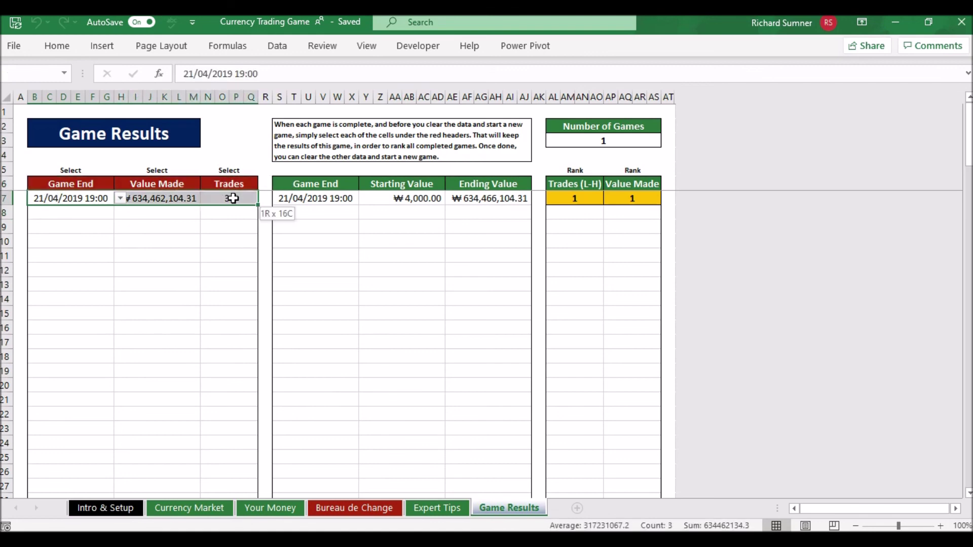
right_click(233, 198)
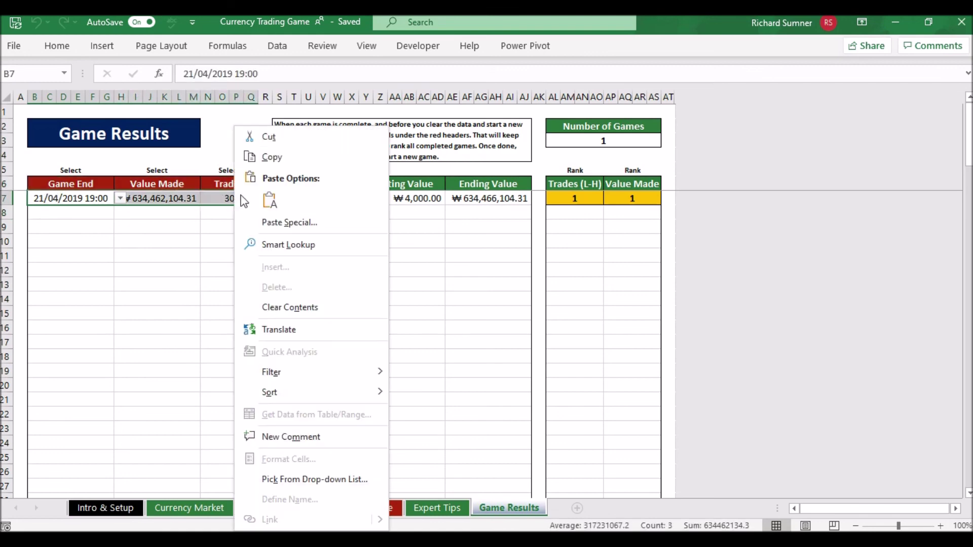
left_click(276, 155)
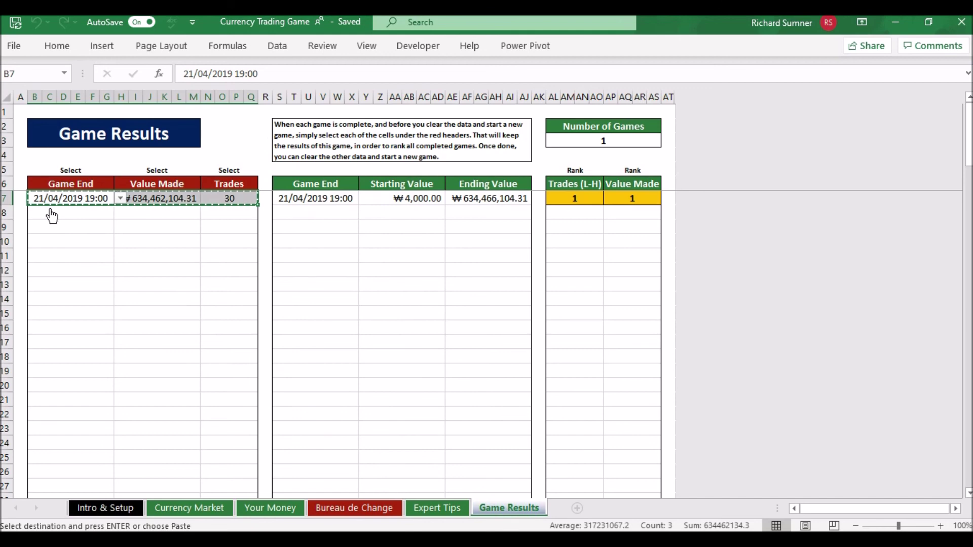
left_click(82, 215)
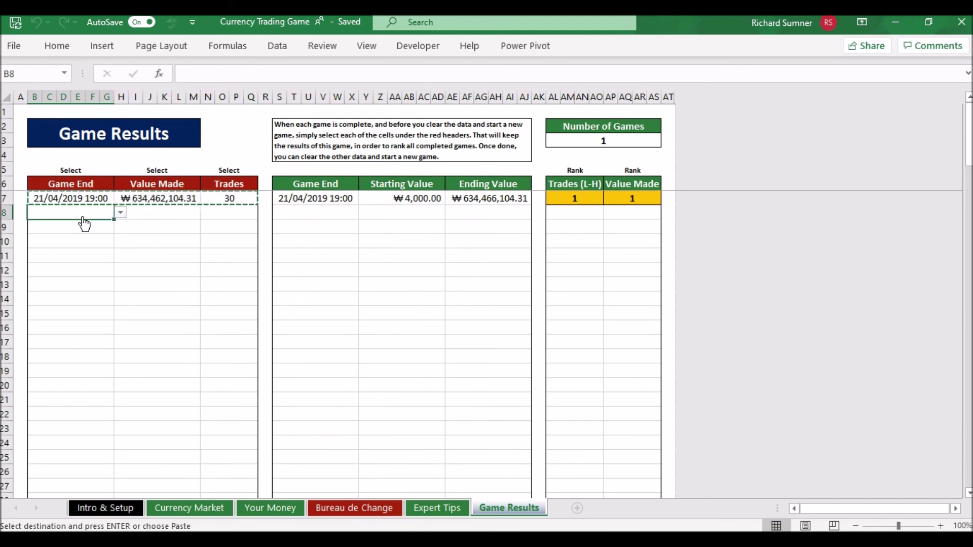
- Cancel the pending copy and move to cell A1 of the Game Results sheet
key("Escape")
key("Left")
key("Up")
key("Up")
key("Up")
key("Up")
key("Up")
key("Up")
key("Up")
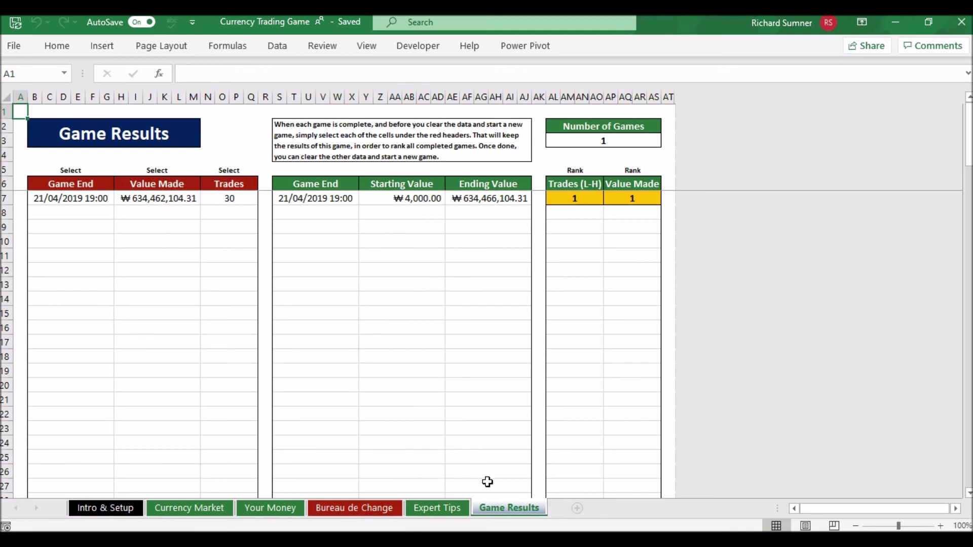
- On the Bureau de Change sheet, clear the contents of the Sell, Value and Buy cells for the five transactions in rows 13 to 17
left_click(386, 508)
left_click(120, 284)
left_click(120, 284)
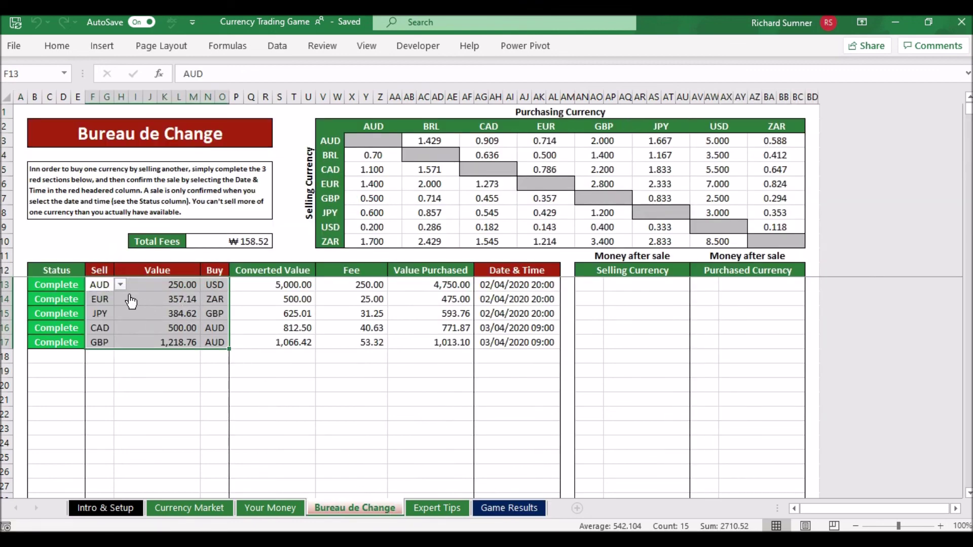
left_click(177, 302)
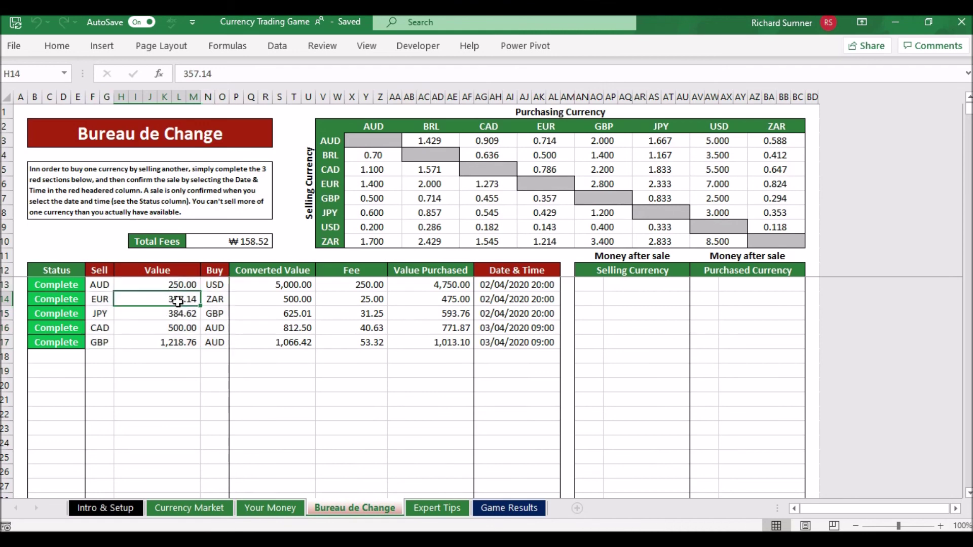
left_click_drag(102, 285, 207, 338)
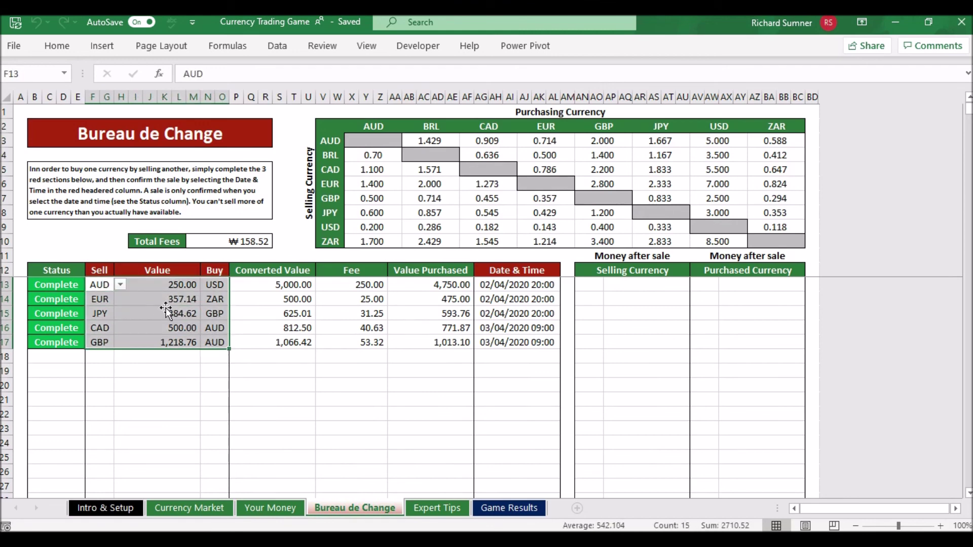
right_click(166, 309)
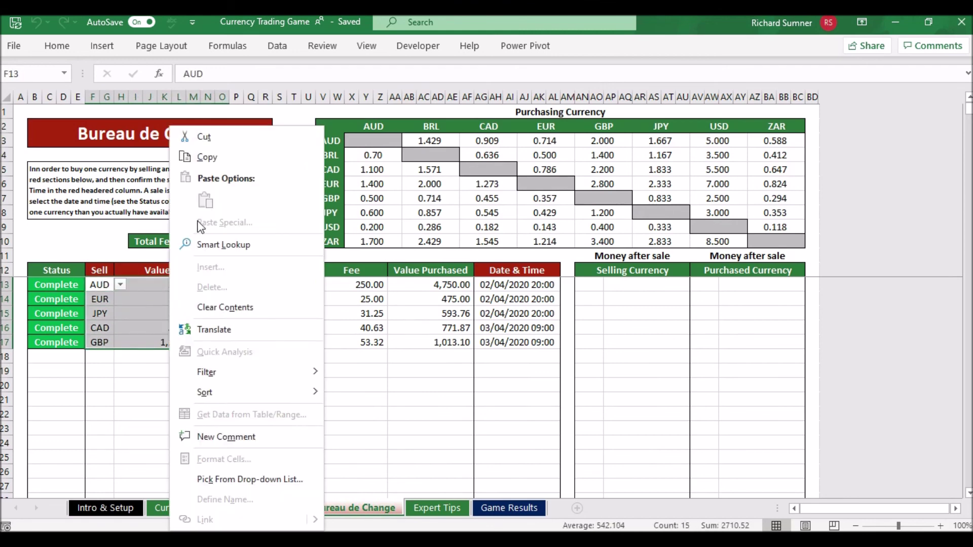
left_click(232, 307)
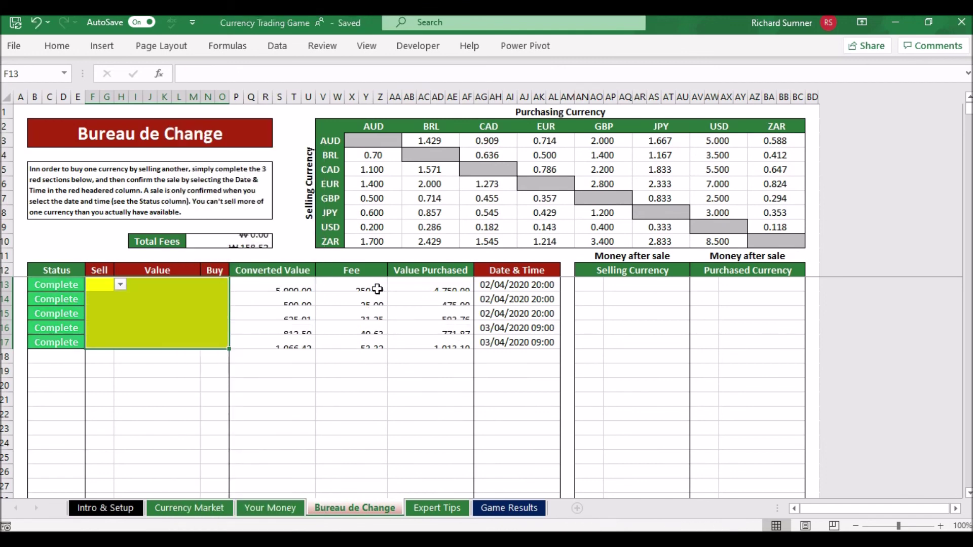
- Clear the contents of the Date & Time cells in rows 13 to 17 and return to cell A1
left_click_drag(488, 287, 504, 341)
right_click(506, 315)
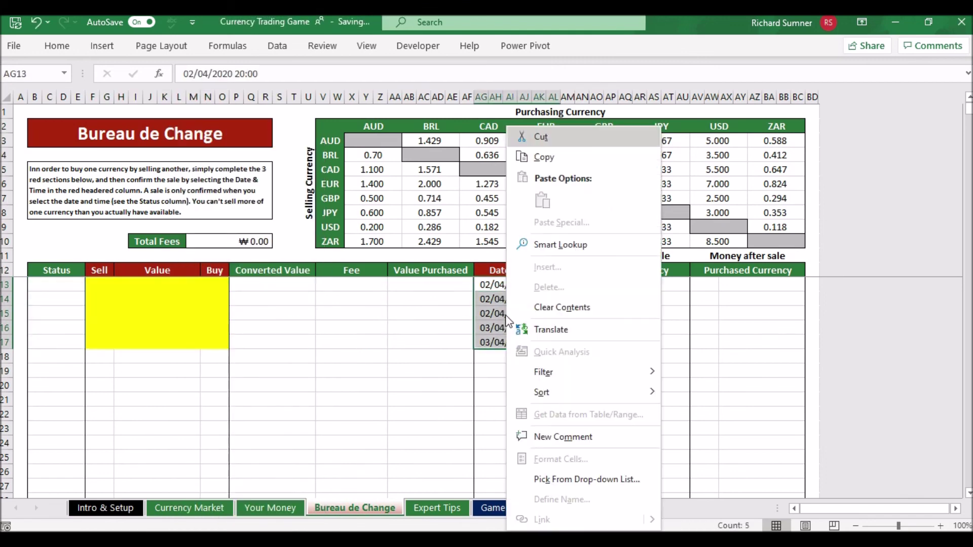
left_click(533, 312)
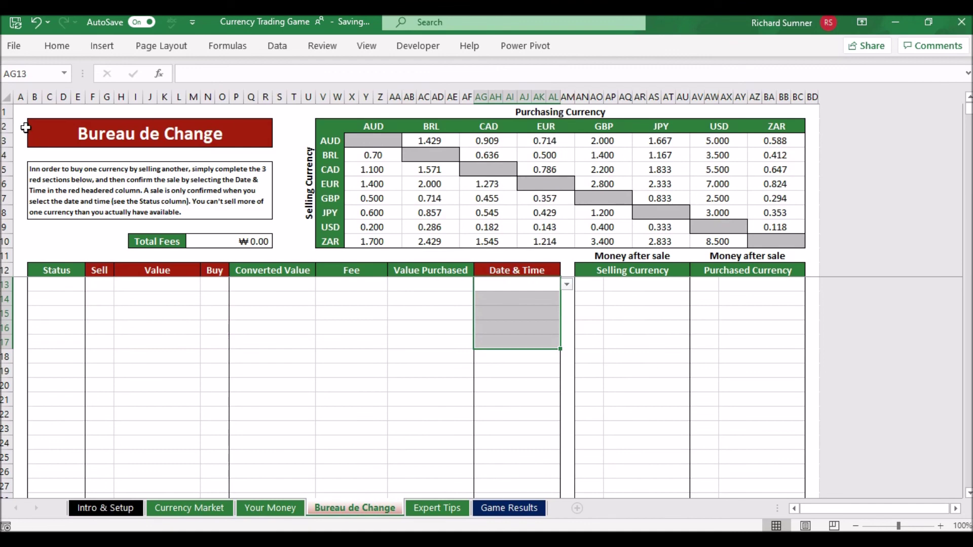
left_click(20, 114)
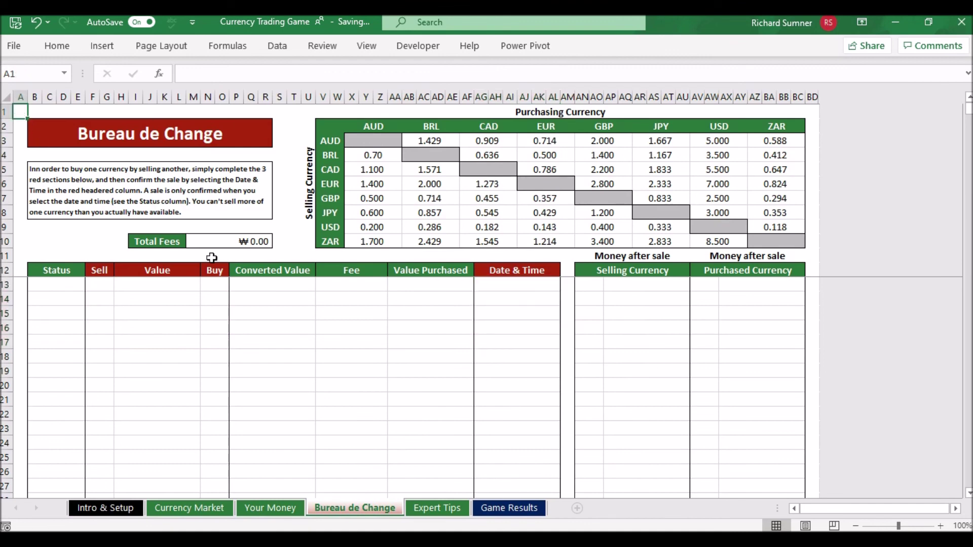
- Look over the Your Money and Currency Market sheets, and clear the Starting Date & Time cell on Intro & Setup
left_click(279, 511)
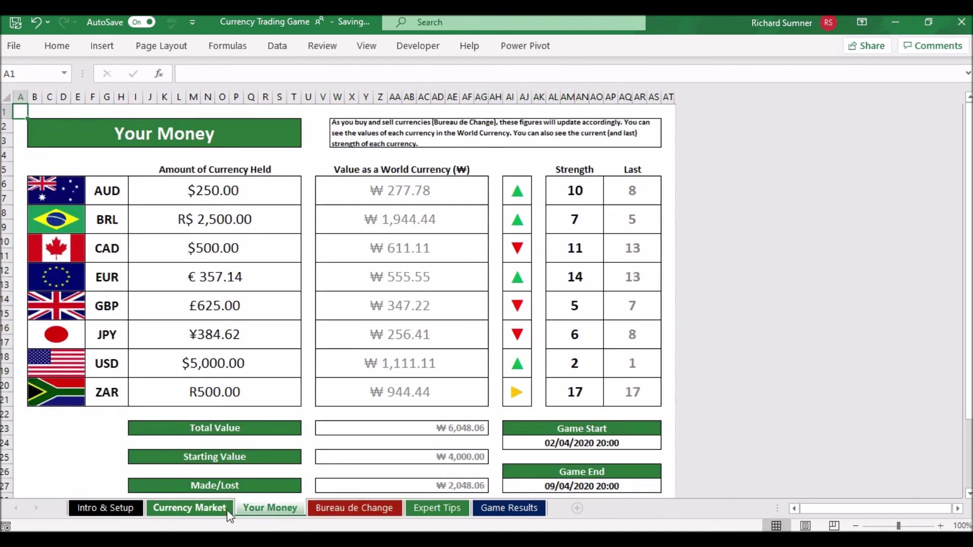
left_click(202, 506)
left_click(127, 513)
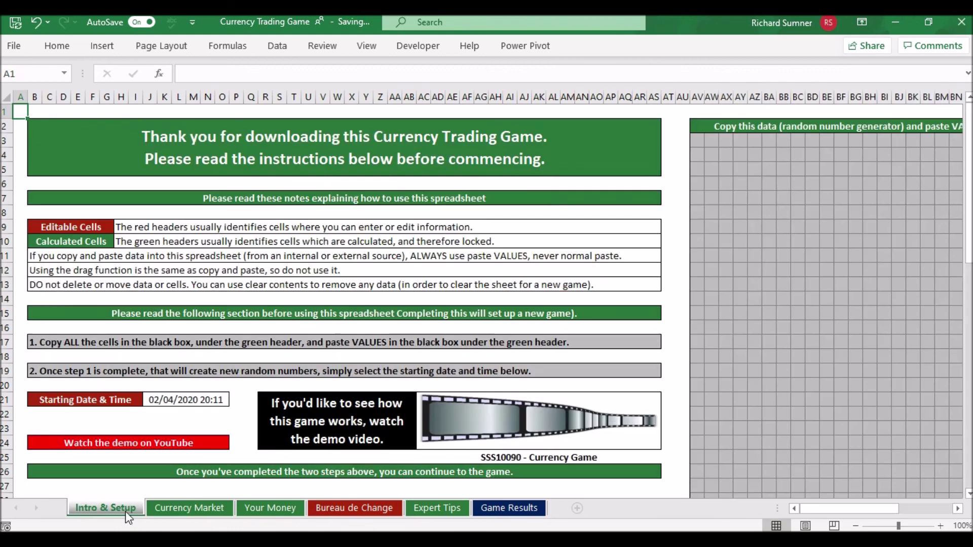
left_click(199, 409)
key("BackSpace")
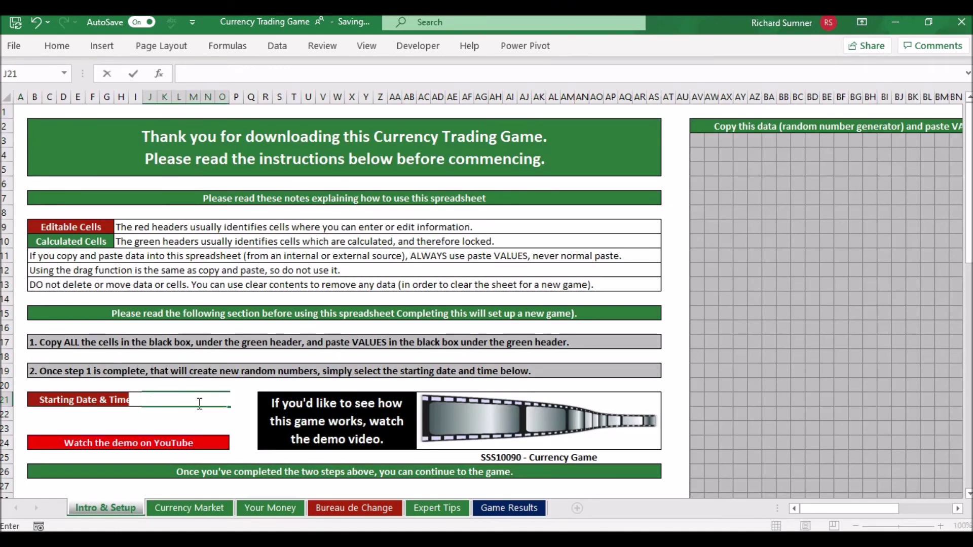
key("Return")
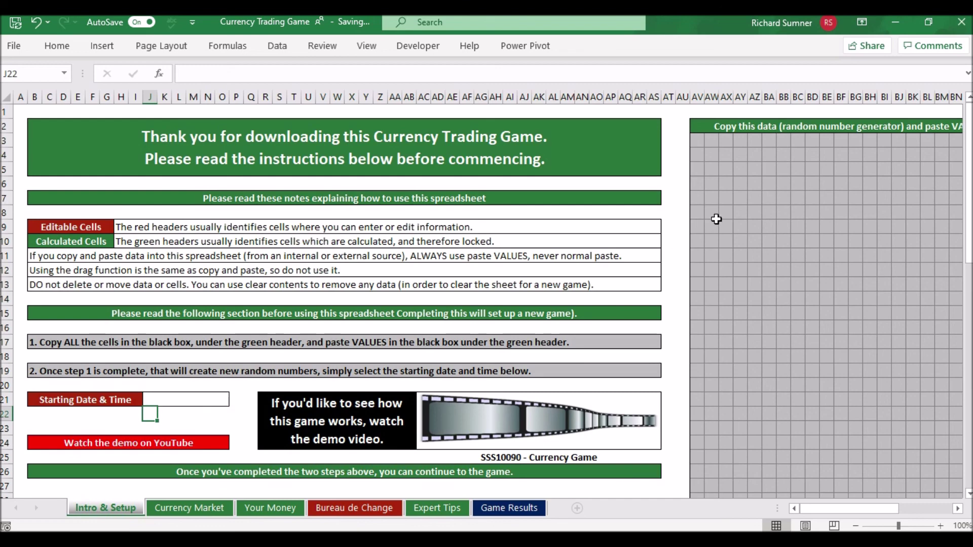
- Copy the whole random number generator block under the green header, starting at cell AV3
left_click(694, 139)
key("ctrl+shift+Right")
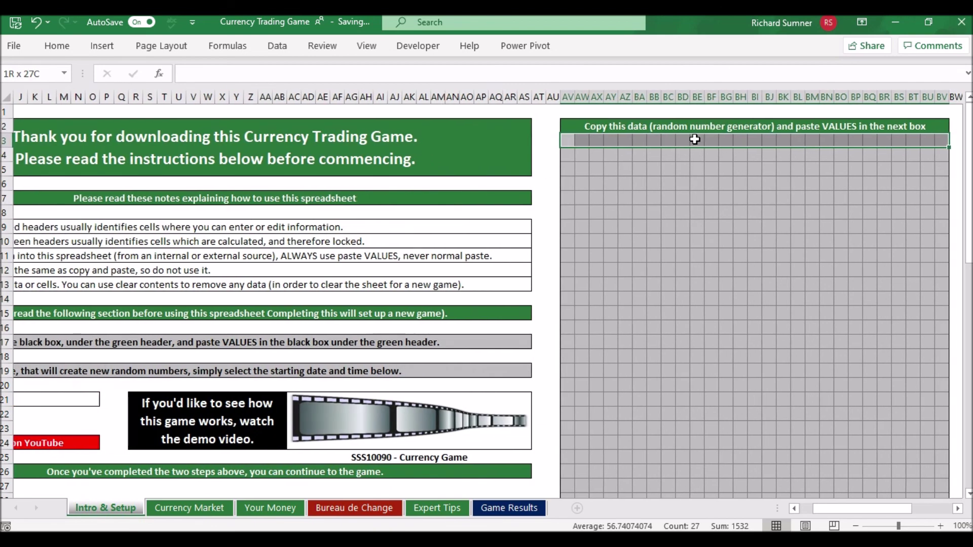
key("ctrl+shift+Down")
right_click(694, 139)
left_click(731, 167)
- Paste the copied data as values into the box under the red header from cell BX3, end copy mode and return to A1
left_click(800, 143)
key("Right")
key("Right")
key("Right")
key("Right")
key("Right")
key("Right")
key("Right")
key("Right")
key("Right")
key("Right")
key("Right")
key("Right")
key("Right")
key("Right")
key("Right")
key("Right")
key("Right")
key("Right")
key("Right")
key("Right")
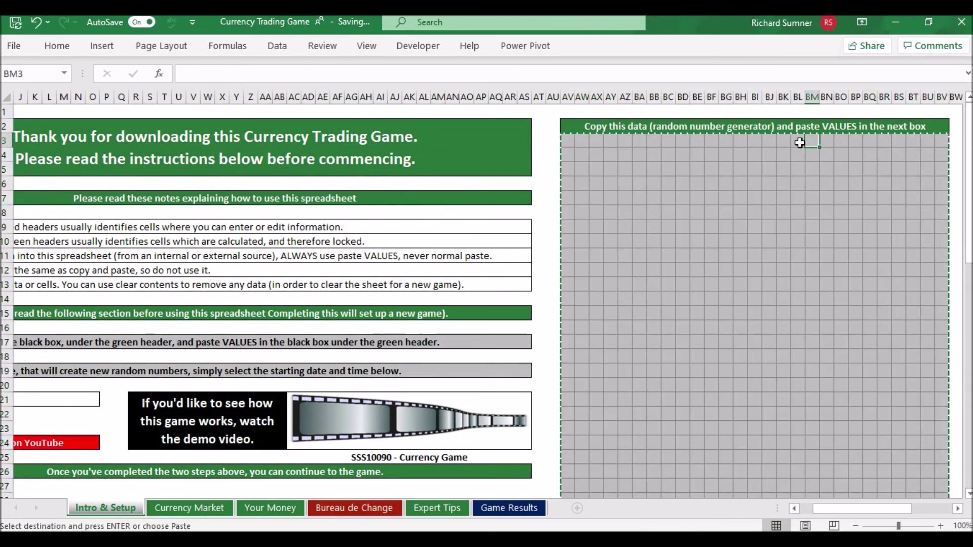
right_click(813, 138)
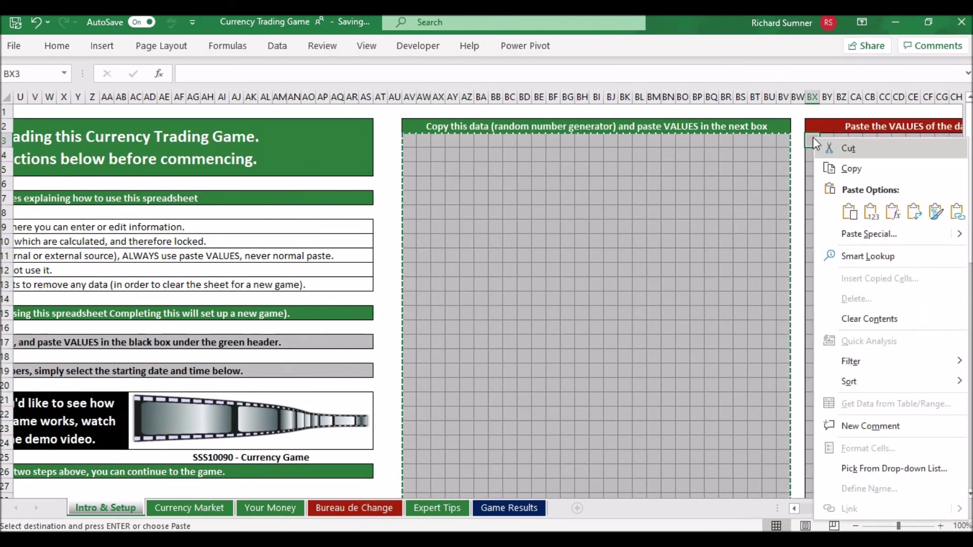
left_click(870, 211)
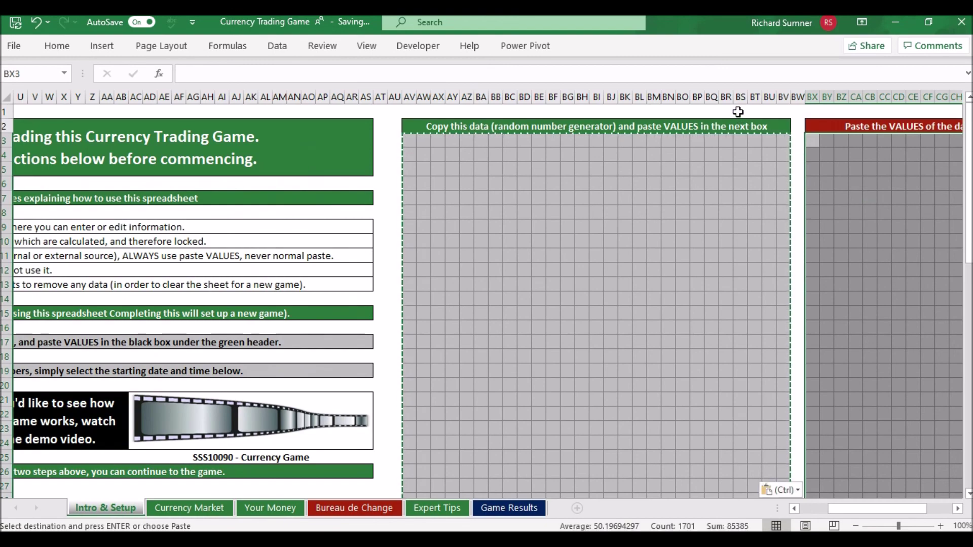
left_click(738, 112)
key("Escape")
key("ctrl+Home")
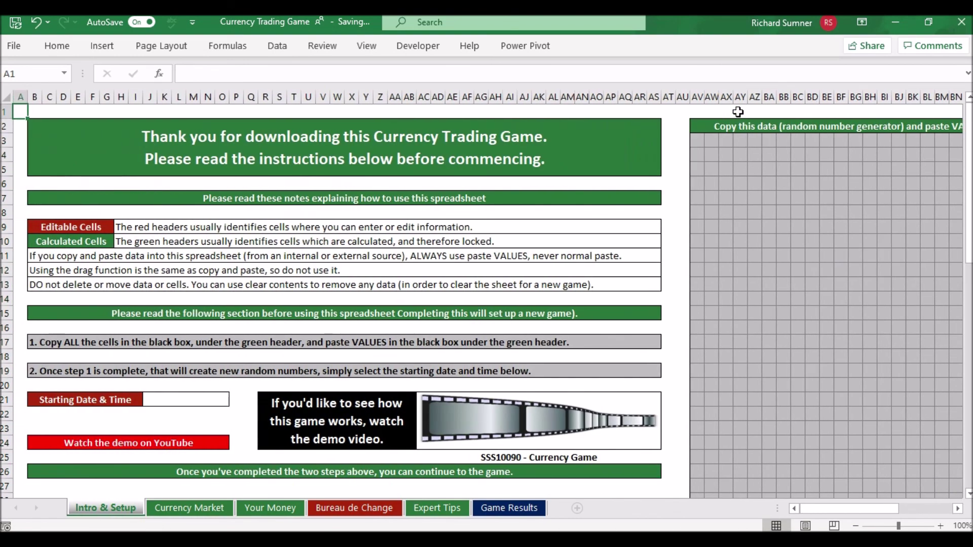
- Set the Starting Date & Time for the new game to 03/04/2020 10:45
left_click(227, 401)
left_click(235, 400)
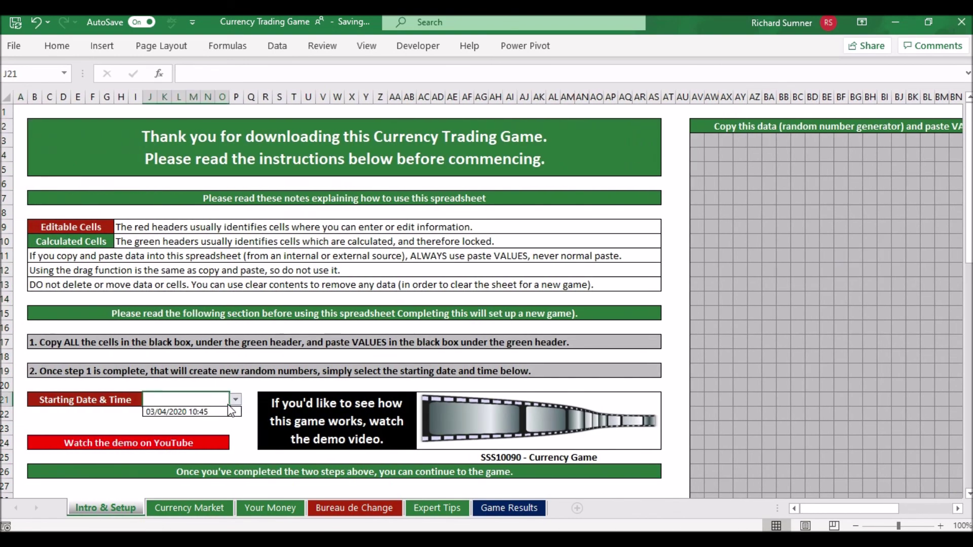
left_click(220, 411)
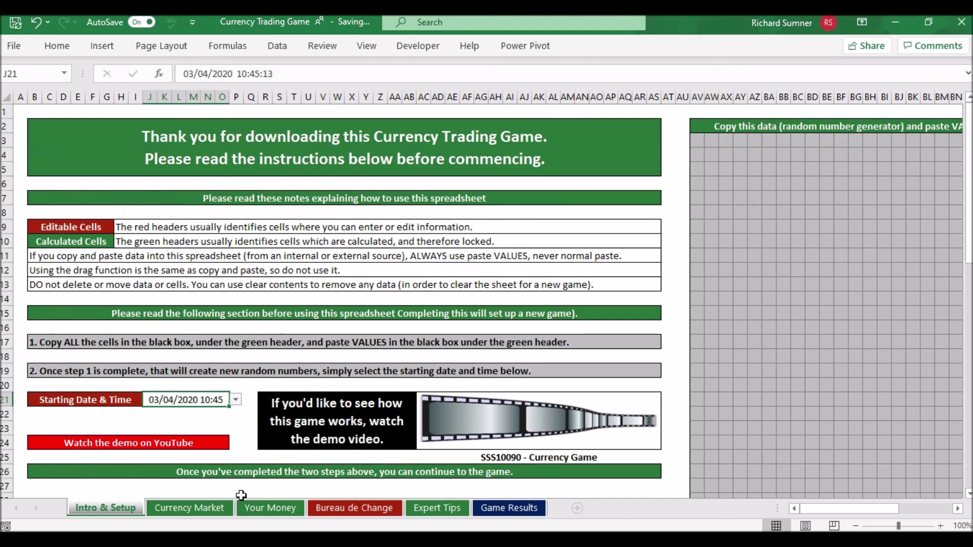
- Review the reset Currency Market chart and Your Money holdings, and return to the Intro & Setup sheet
left_click(193, 508)
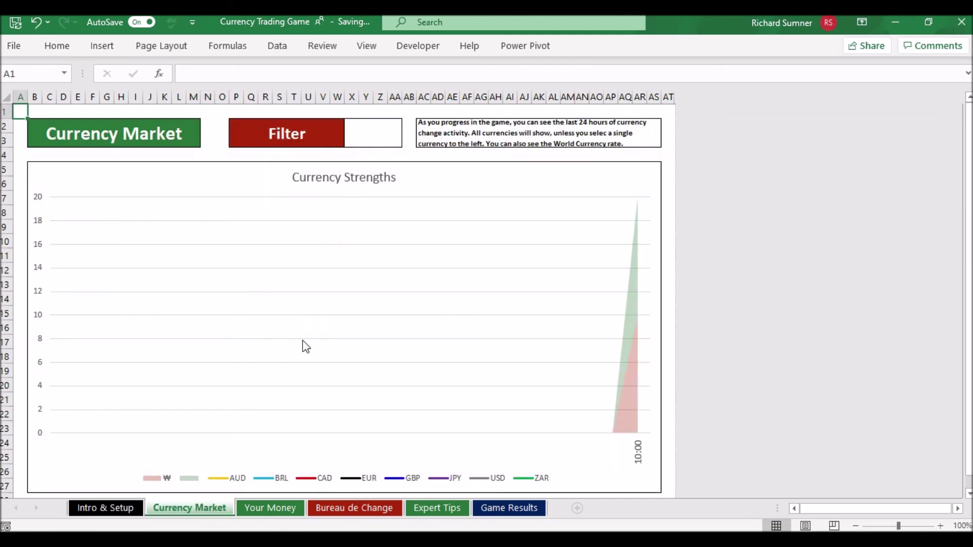
left_click(284, 508)
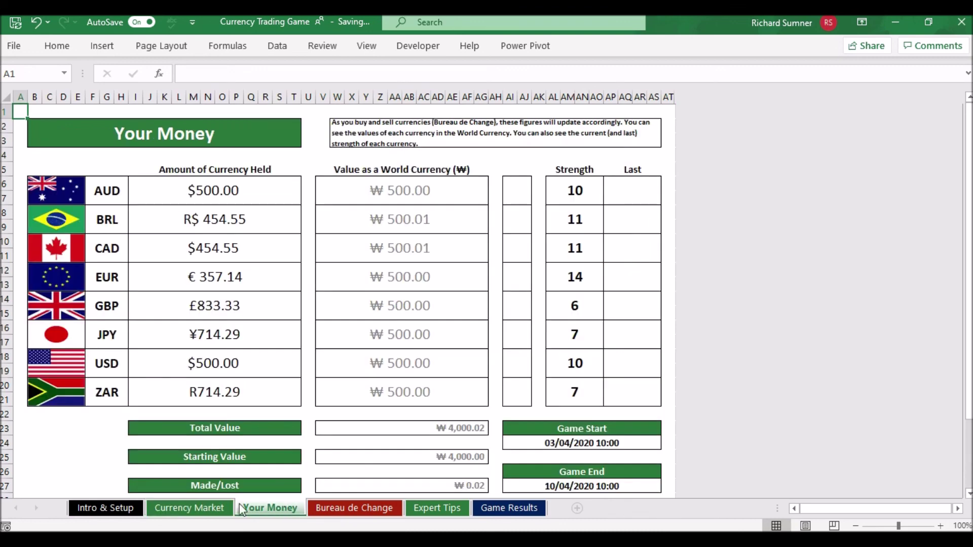
left_click(128, 508)
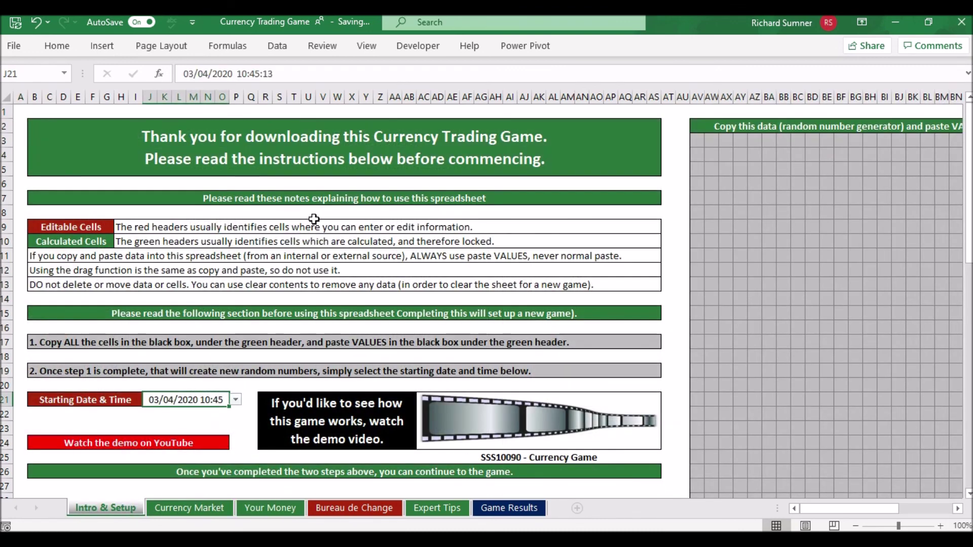